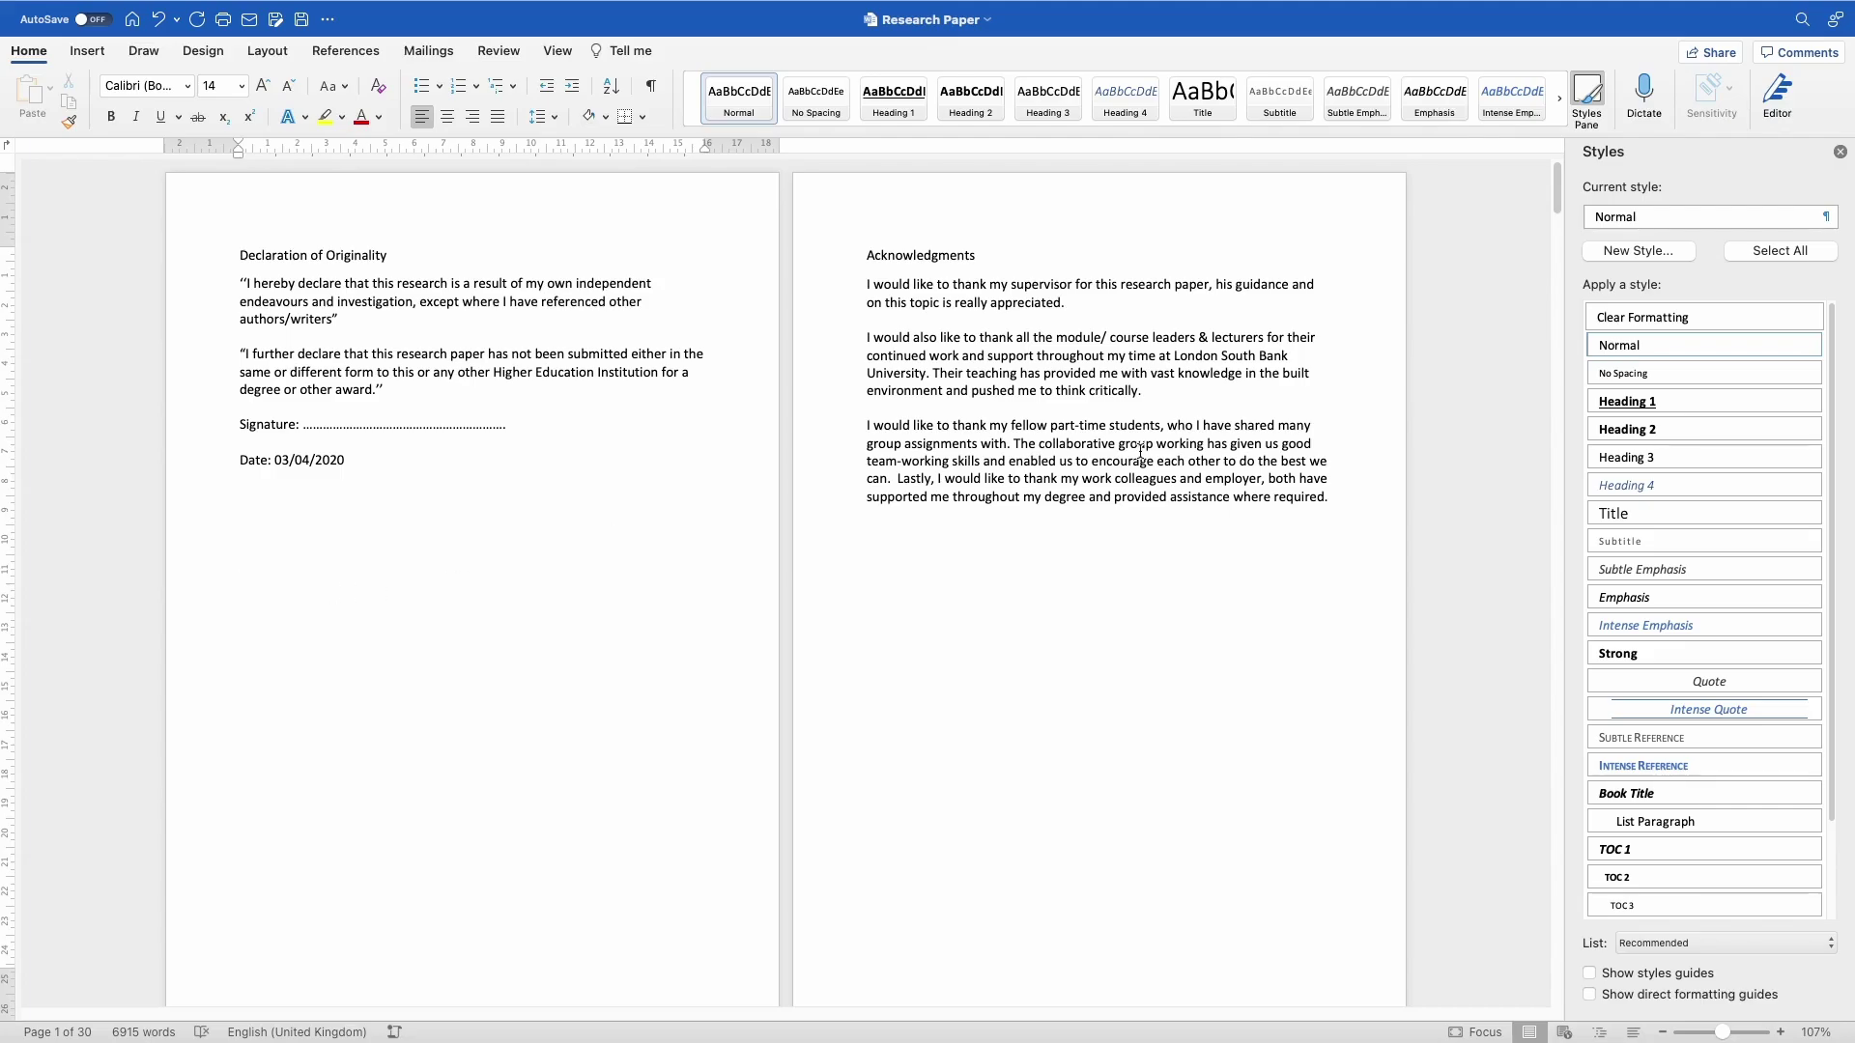
# Modify the Normal style to Times New Roman 12 pt, 1.5 line spacing and justified alignment
pyautogui.click(1592, 108)
pyautogui.click(1596, 112)
pyautogui.click(1814, 346)
pyautogui.click(1643, 402)
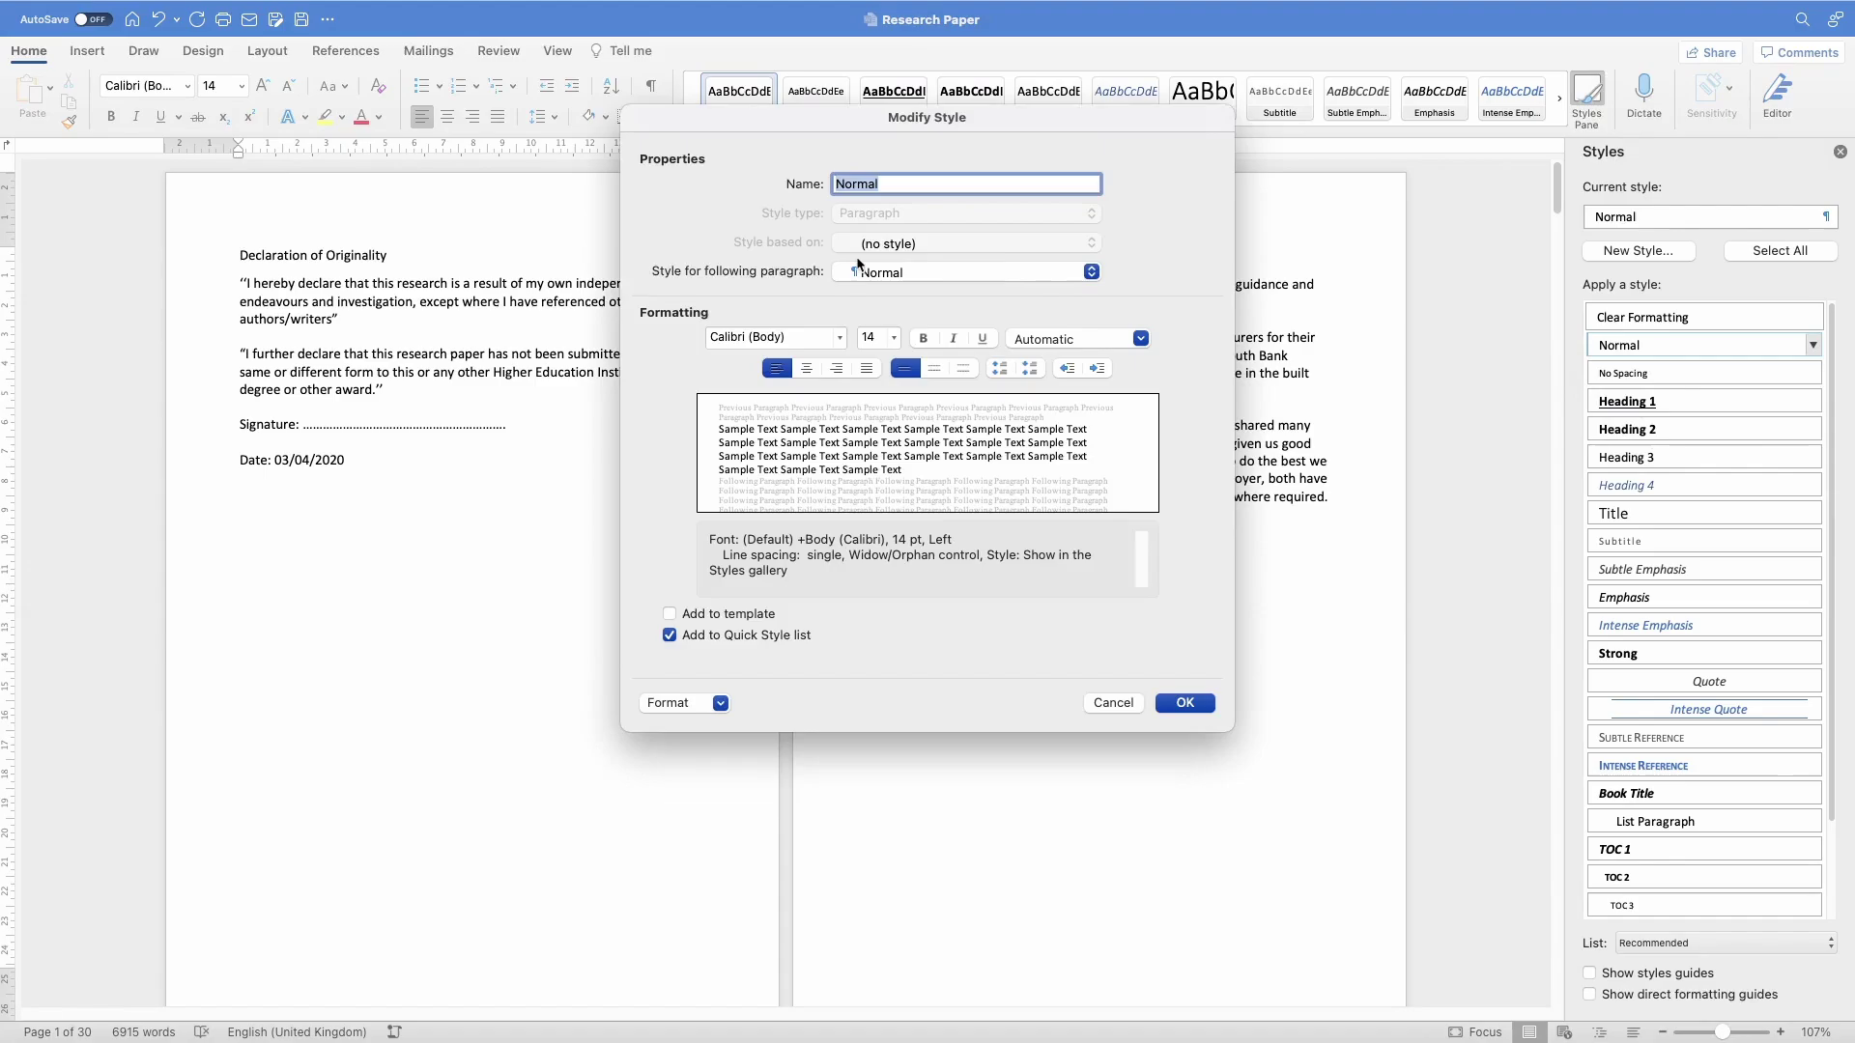
pyautogui.click(840, 337)
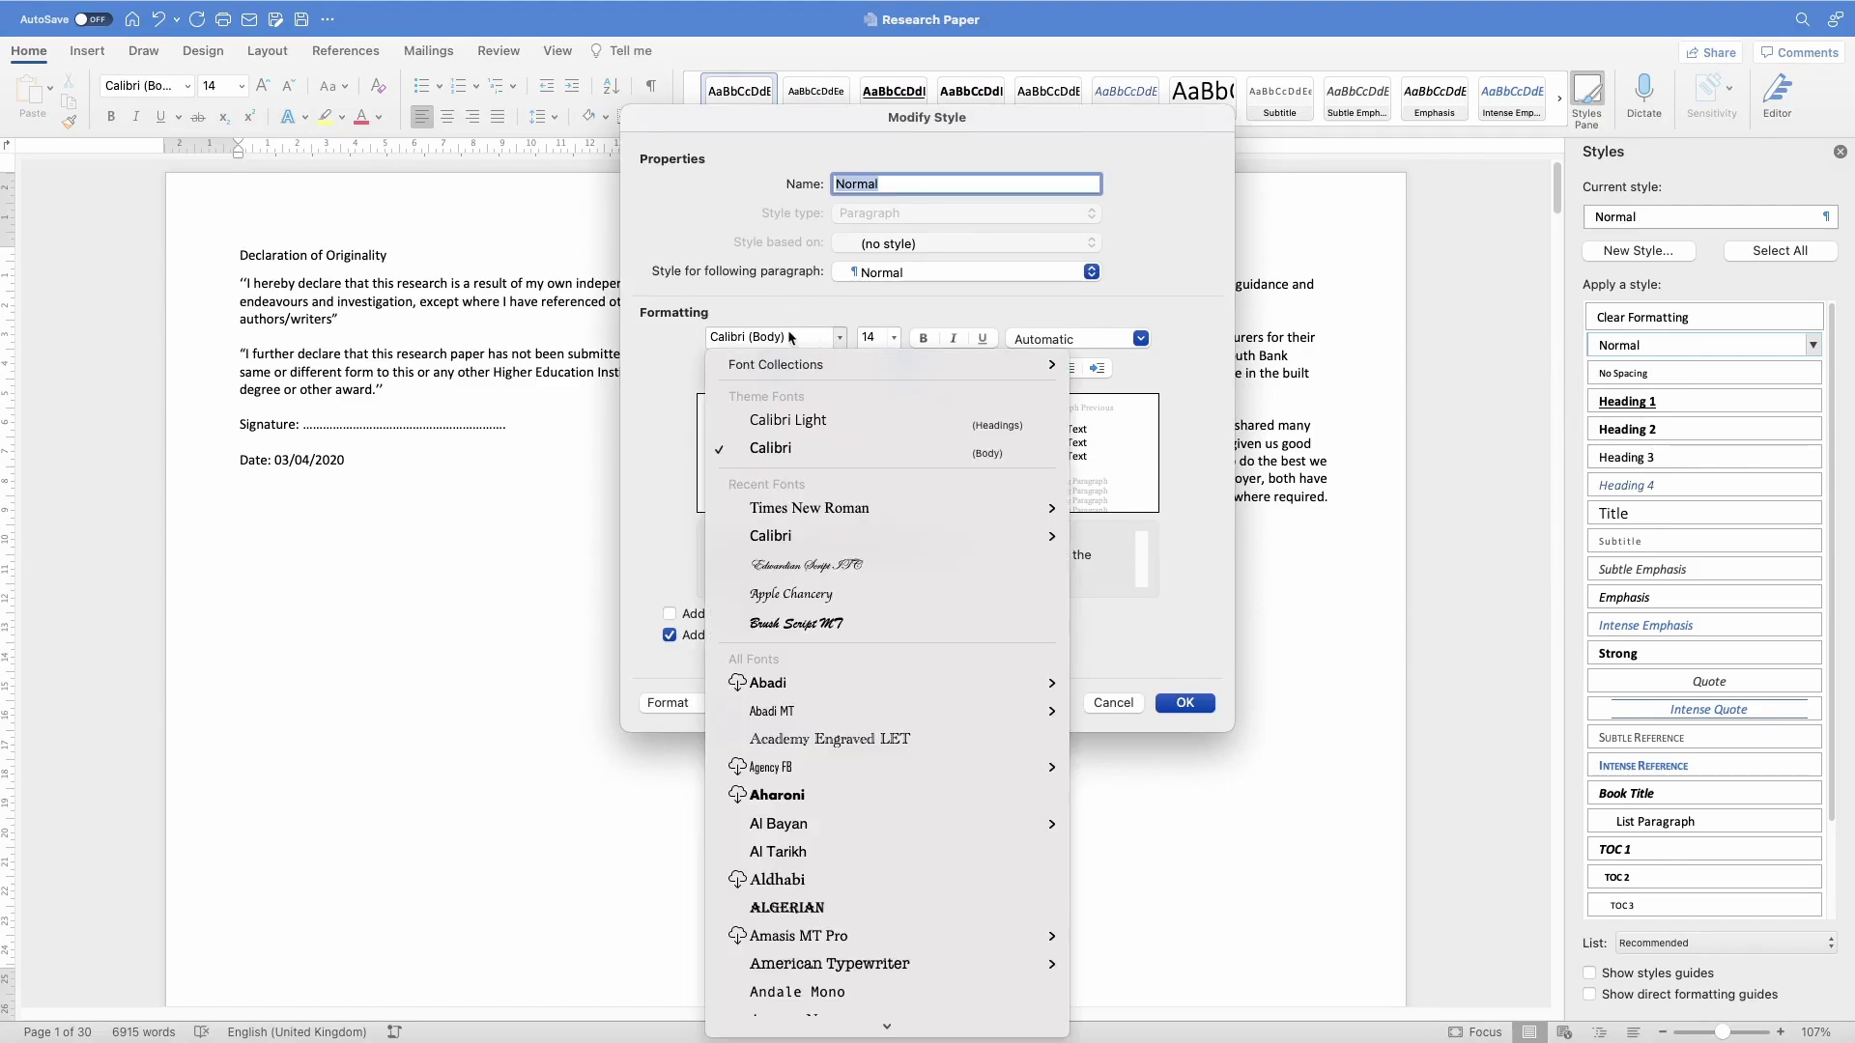
pyautogui.click(799, 518)
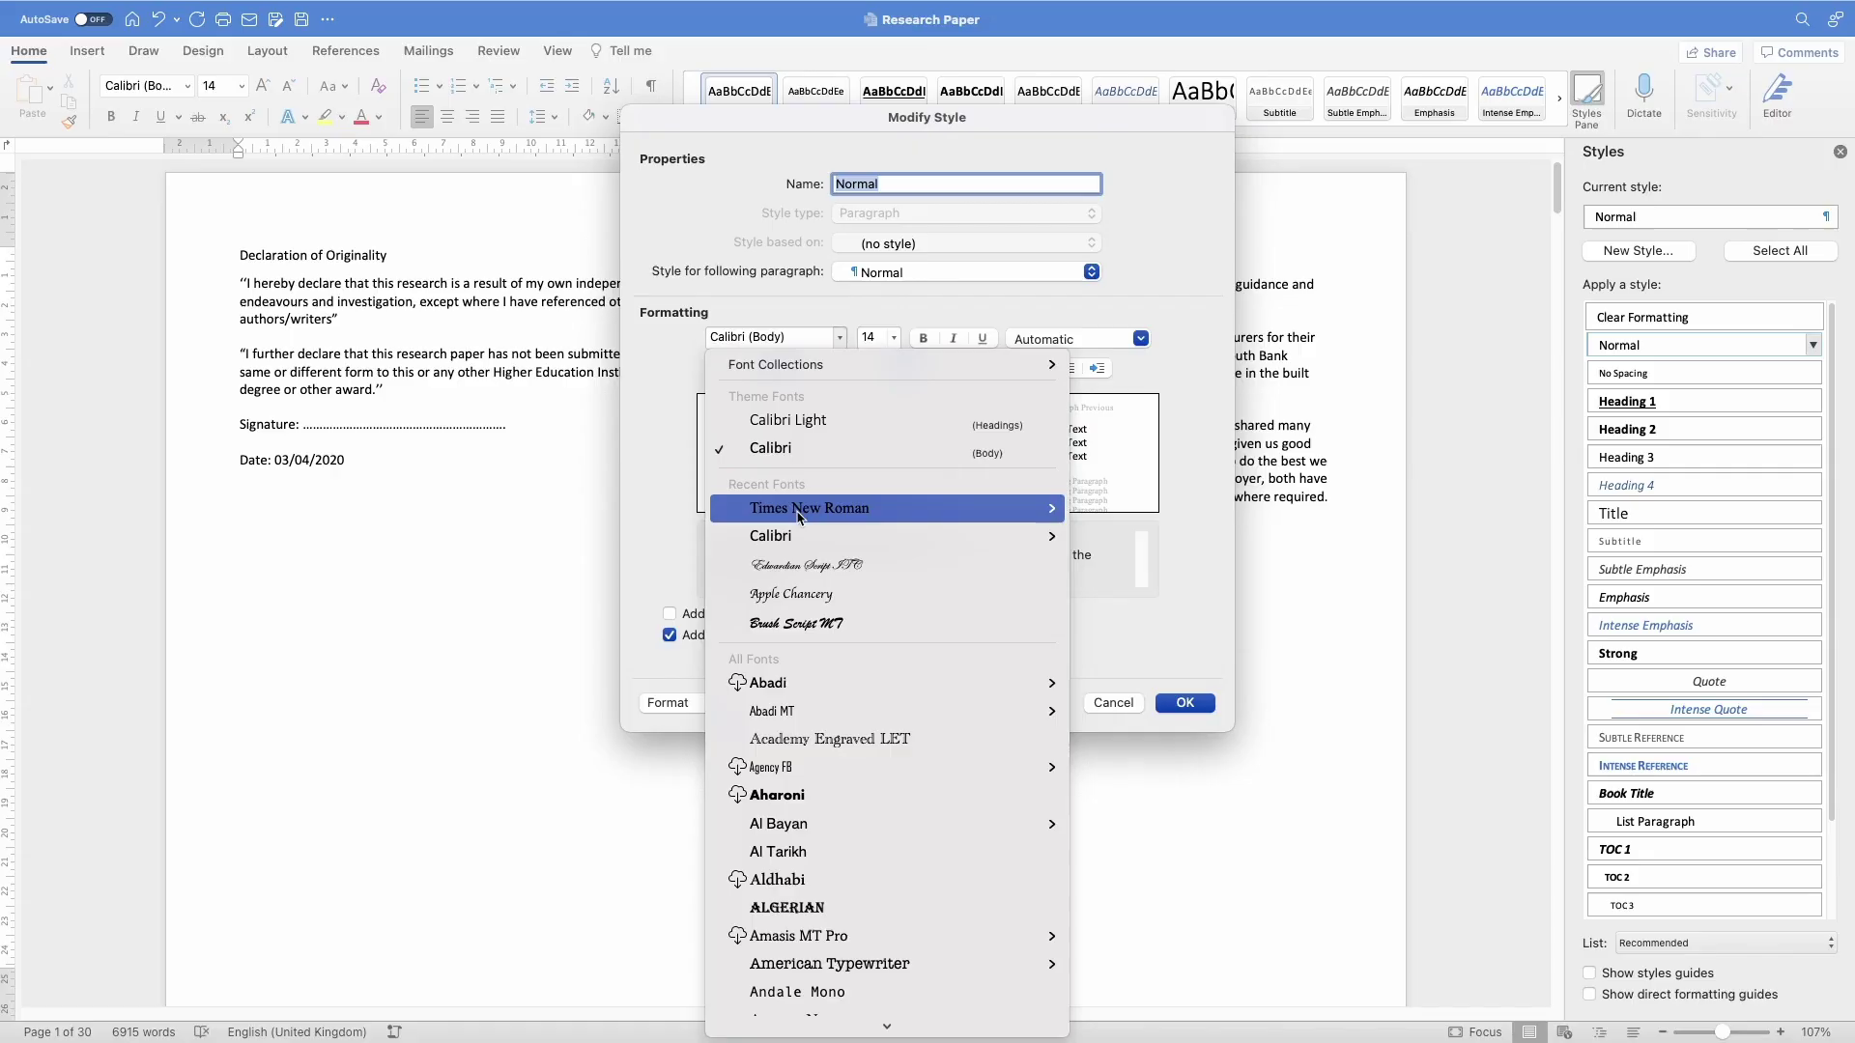
pyautogui.click(894, 338)
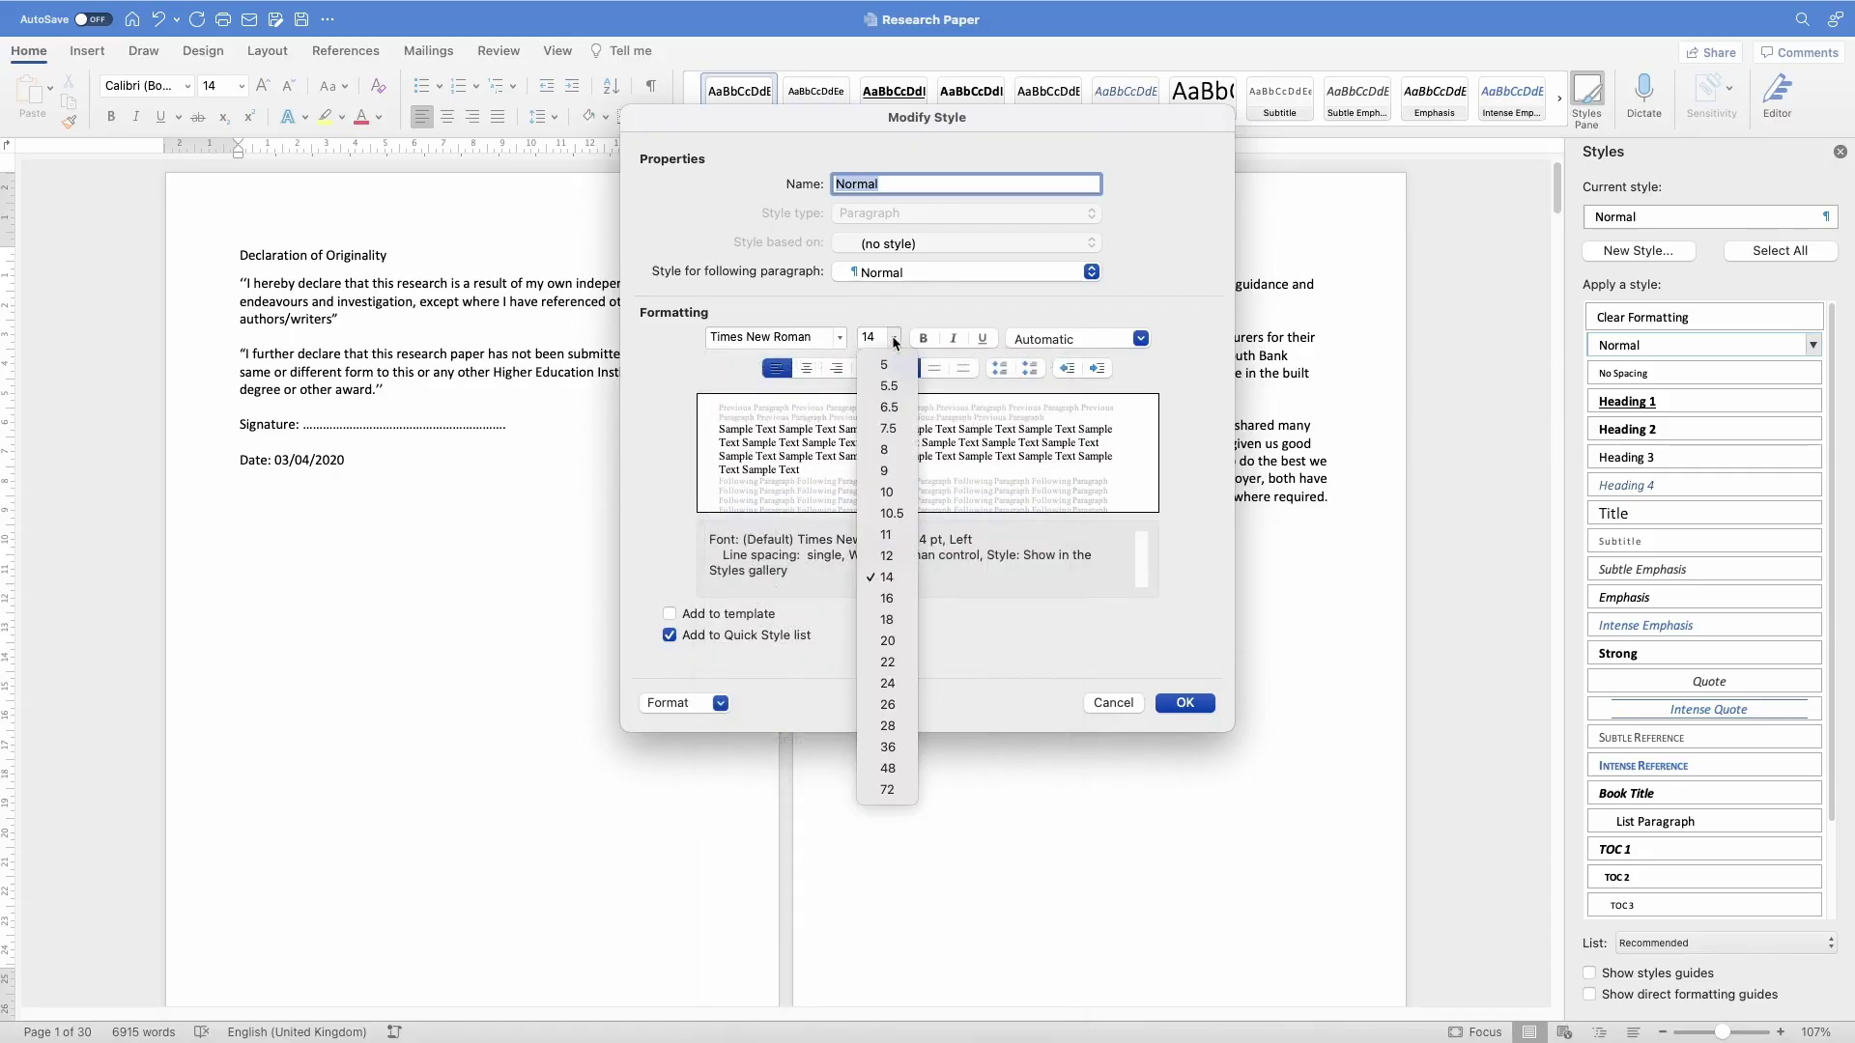
pyautogui.click(887, 556)
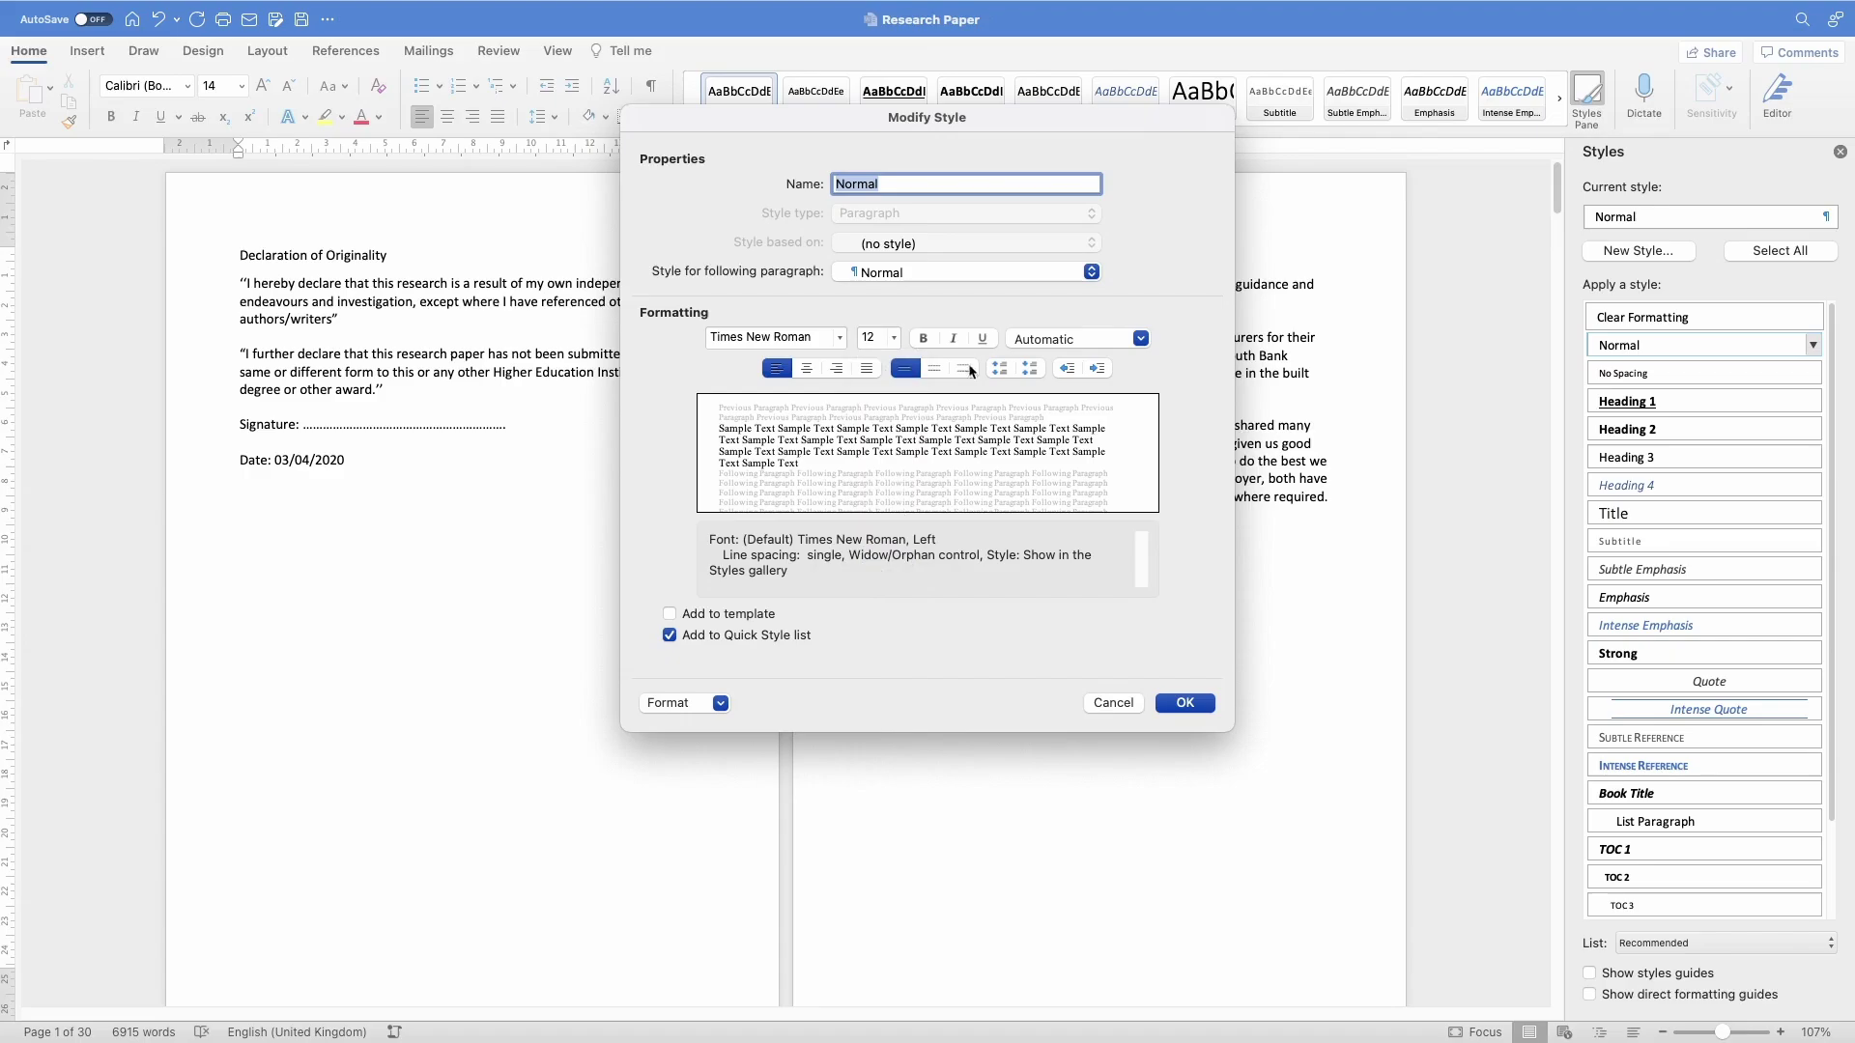
pyautogui.click(935, 368)
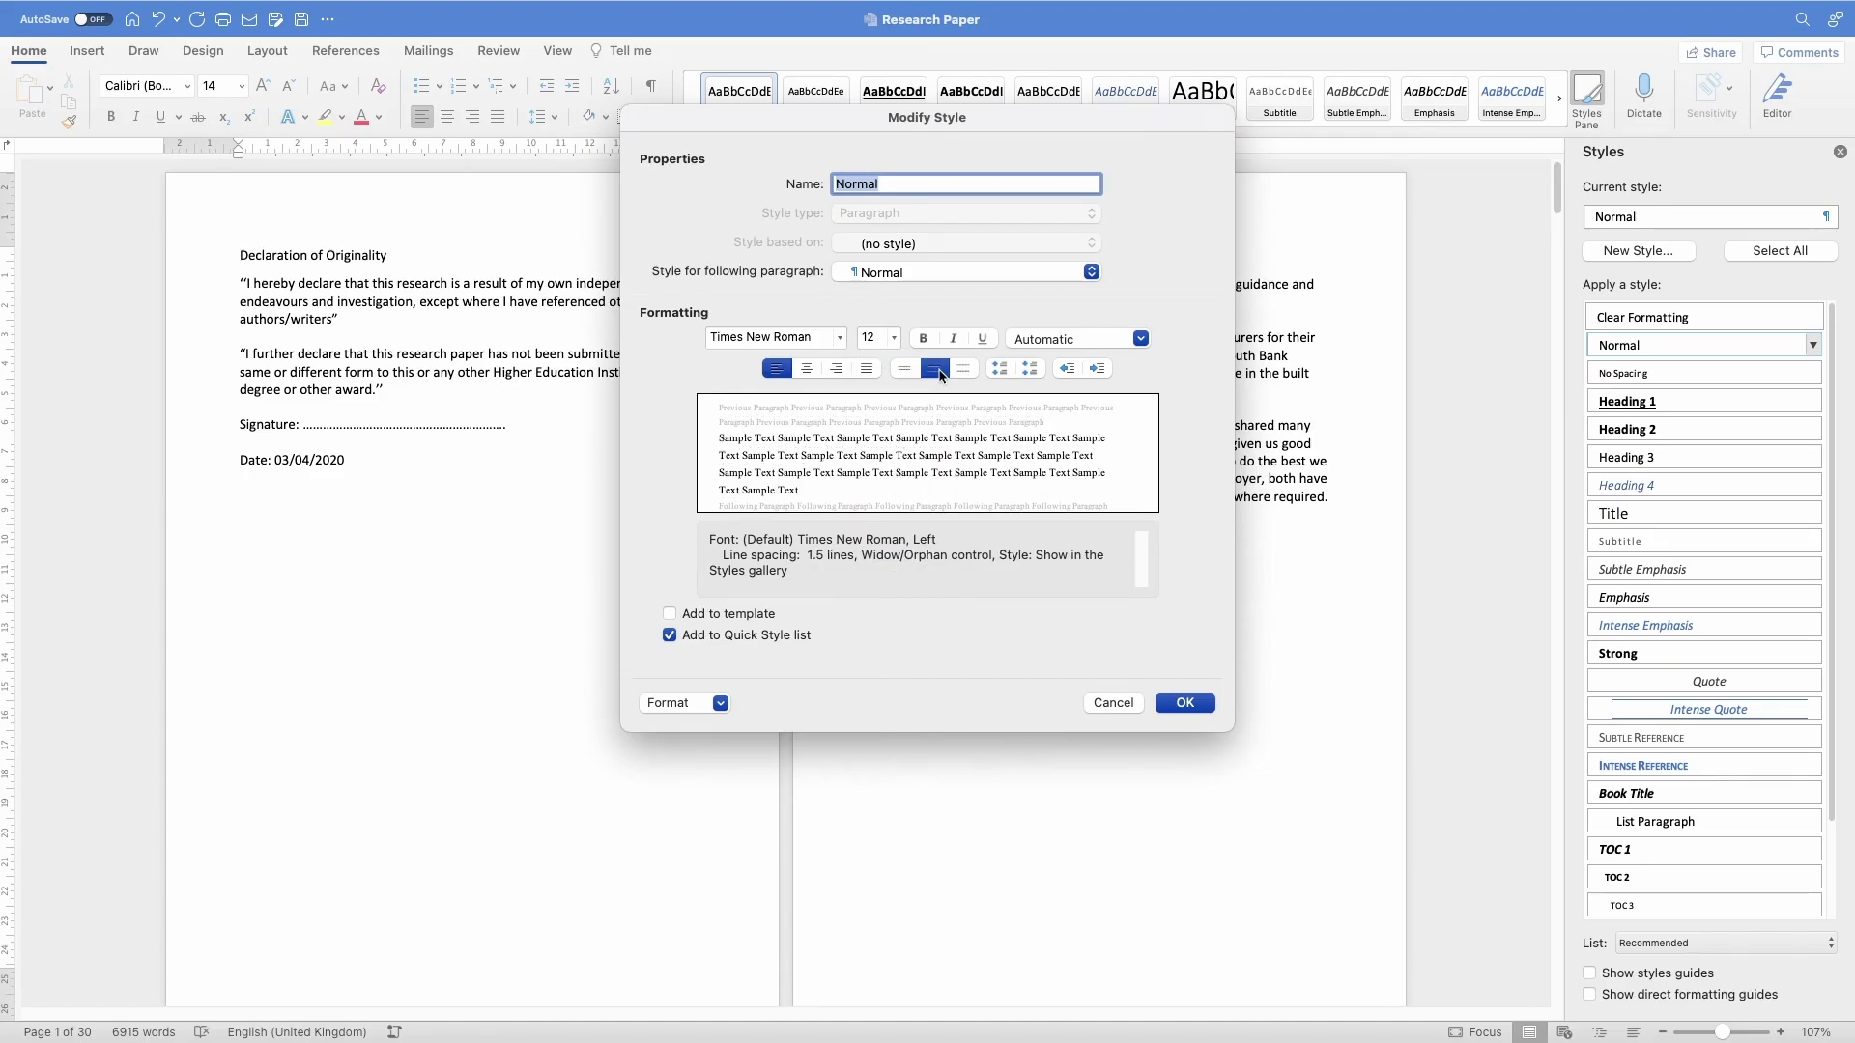
pyautogui.click(866, 370)
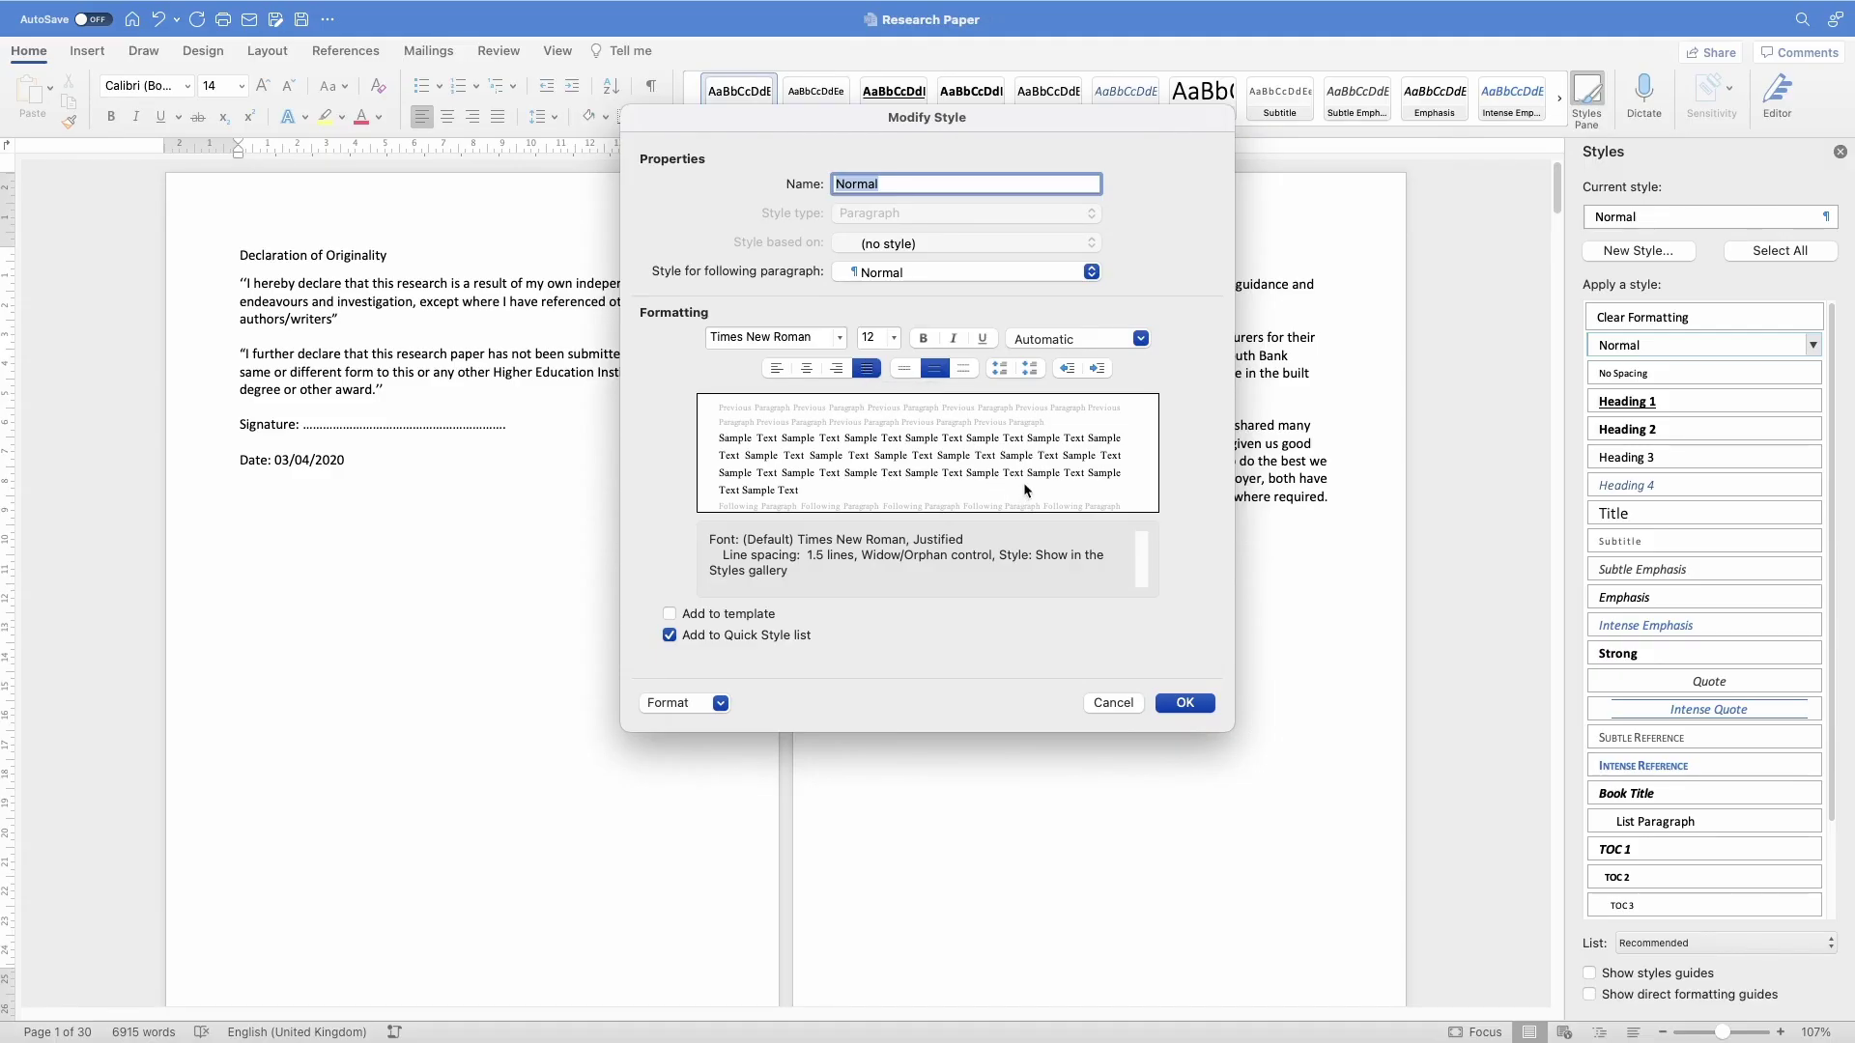
pyautogui.click(1187, 709)
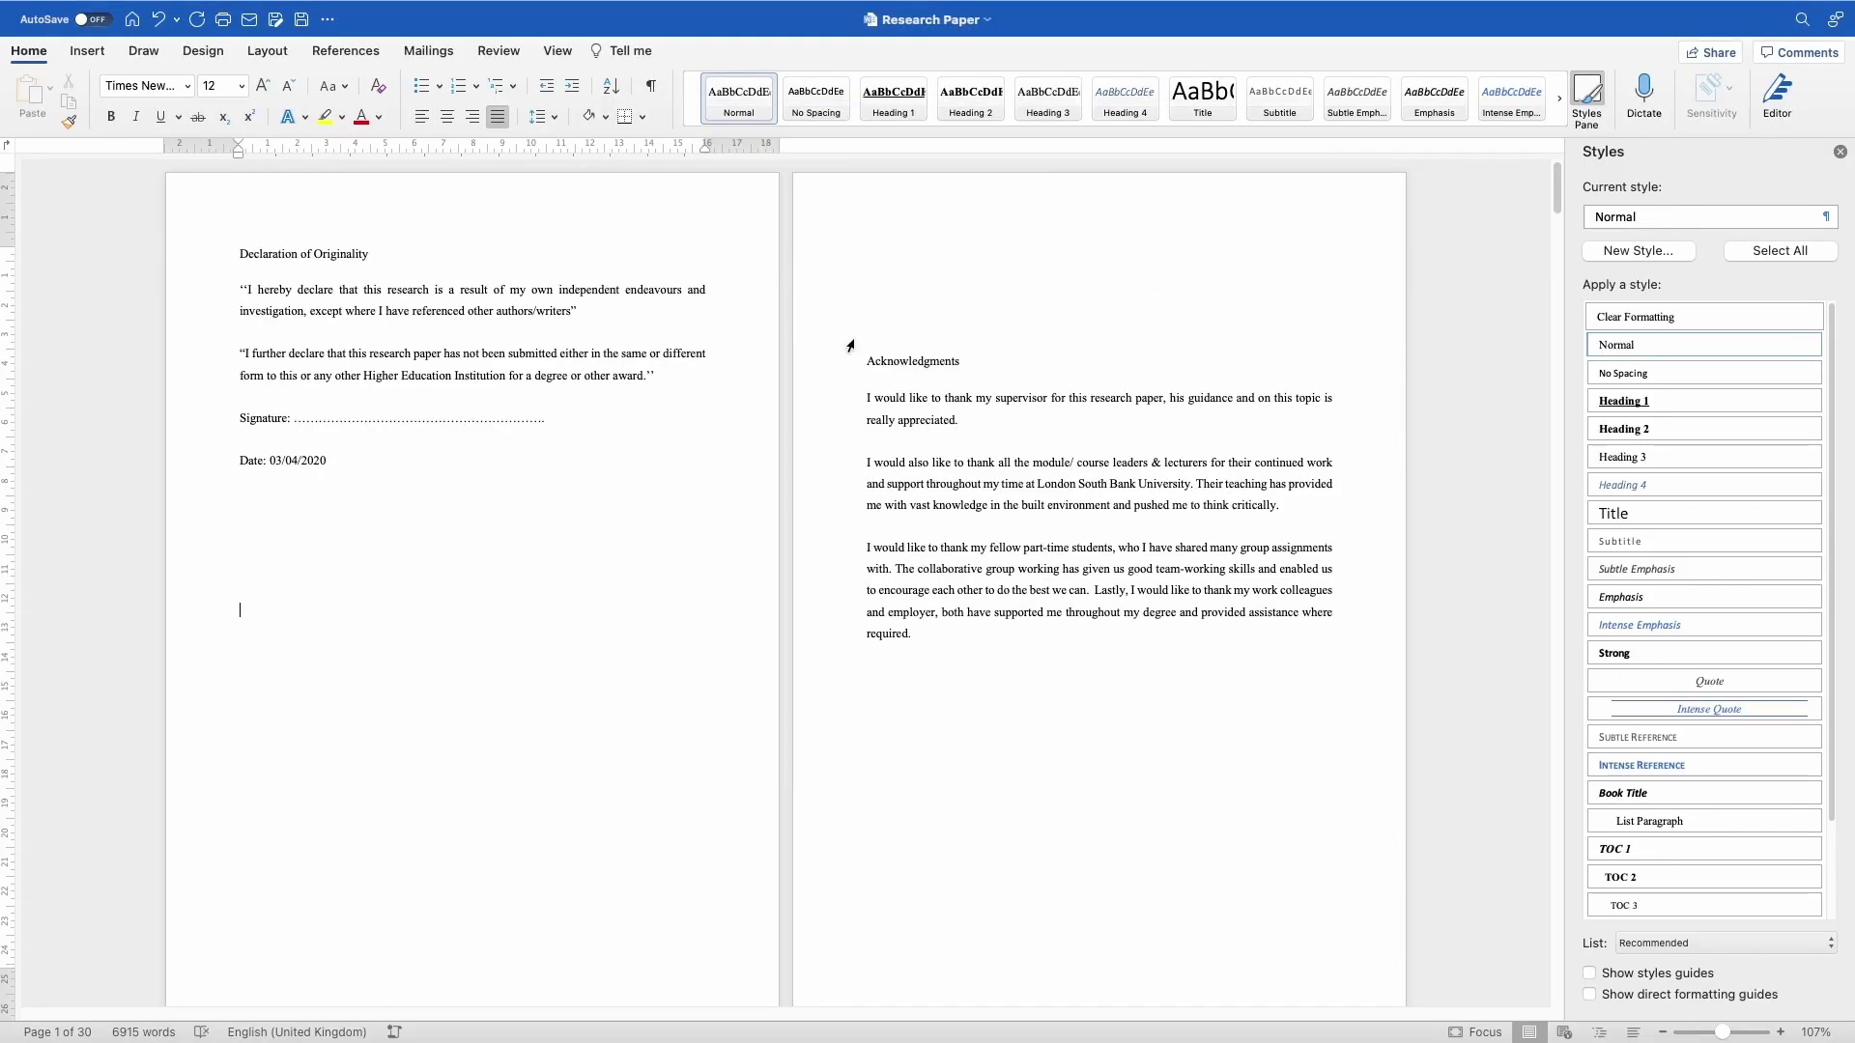
# Delete the empty lines above the Acknowledgments heading
pyautogui.moveTo(866, 341); pyautogui.dragTo(869, 319)
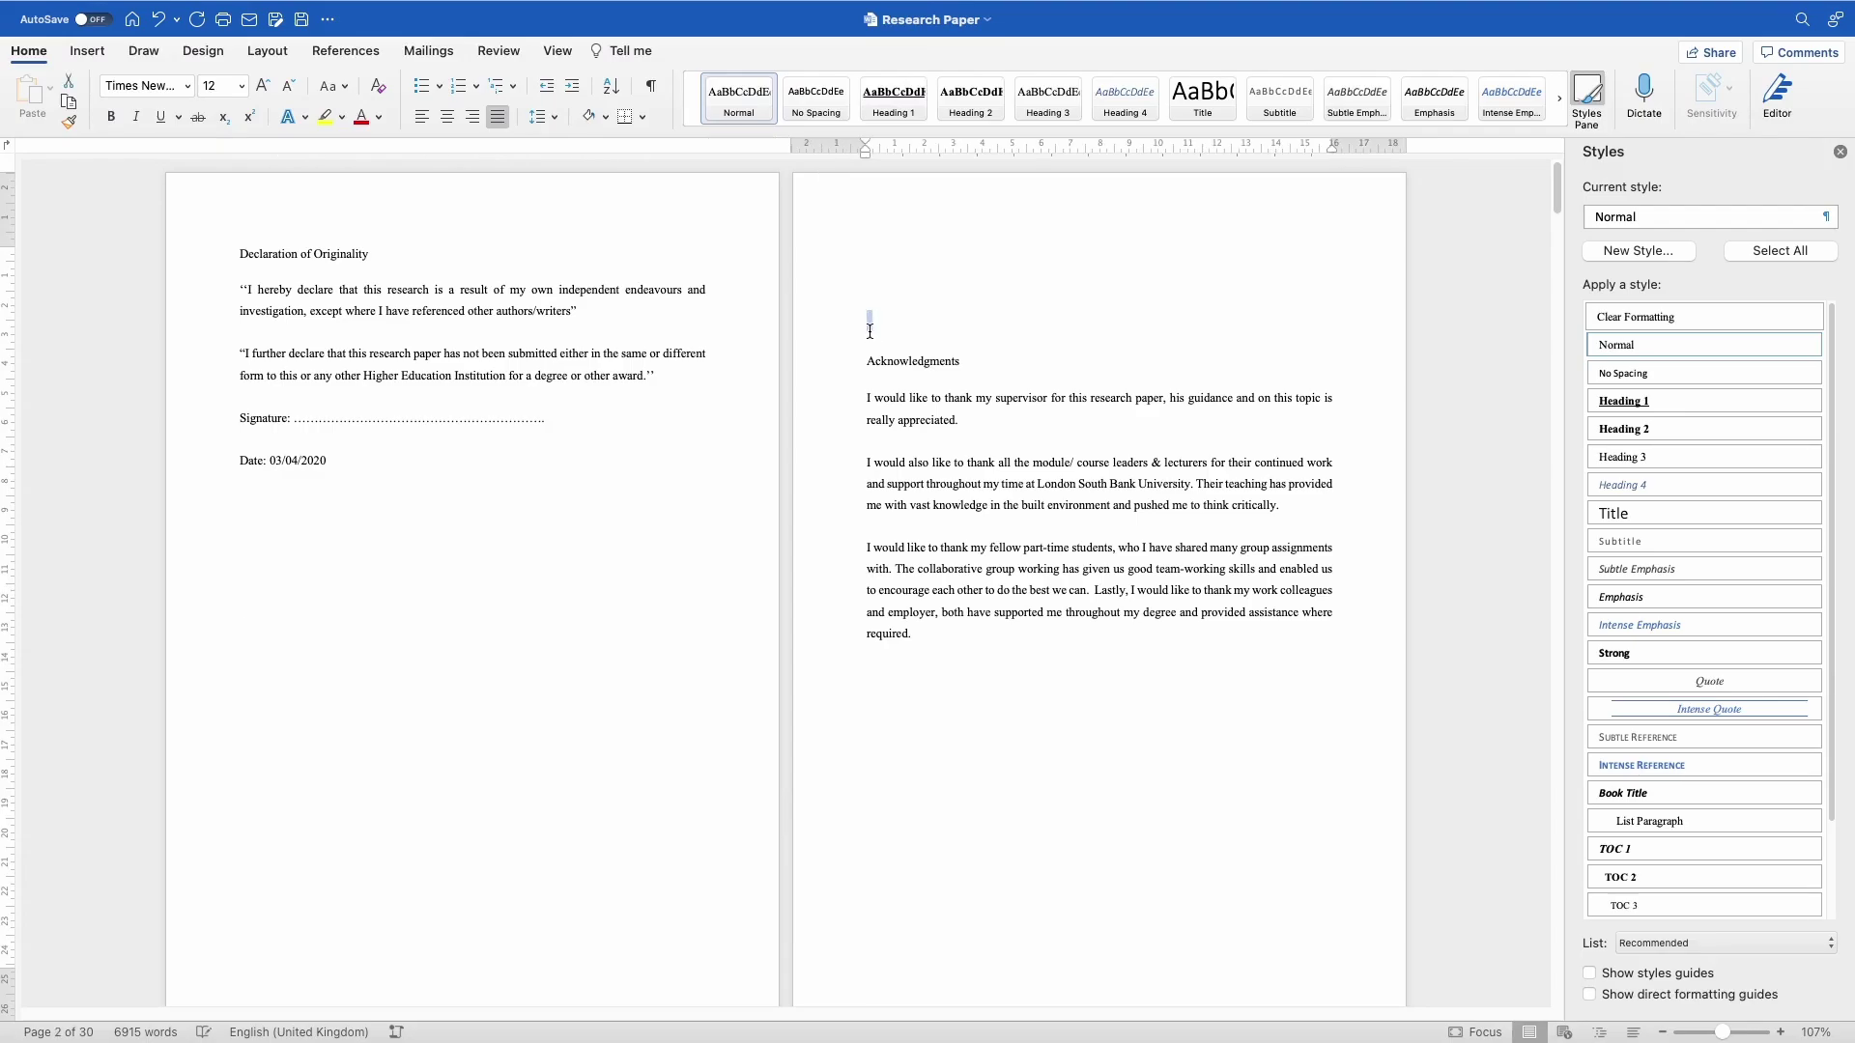
pyautogui.click(881, 336)
pyautogui.moveTo(887, 333); pyautogui.dragTo(876, 255)
pyautogui.press('BackSpace')
pyautogui.press('BackSpace')
pyautogui.press('BackSpace')
# Confirm 2.54 cm page margins on all sides in Custom Margins
pyautogui.scroll(-10, 887, 458)
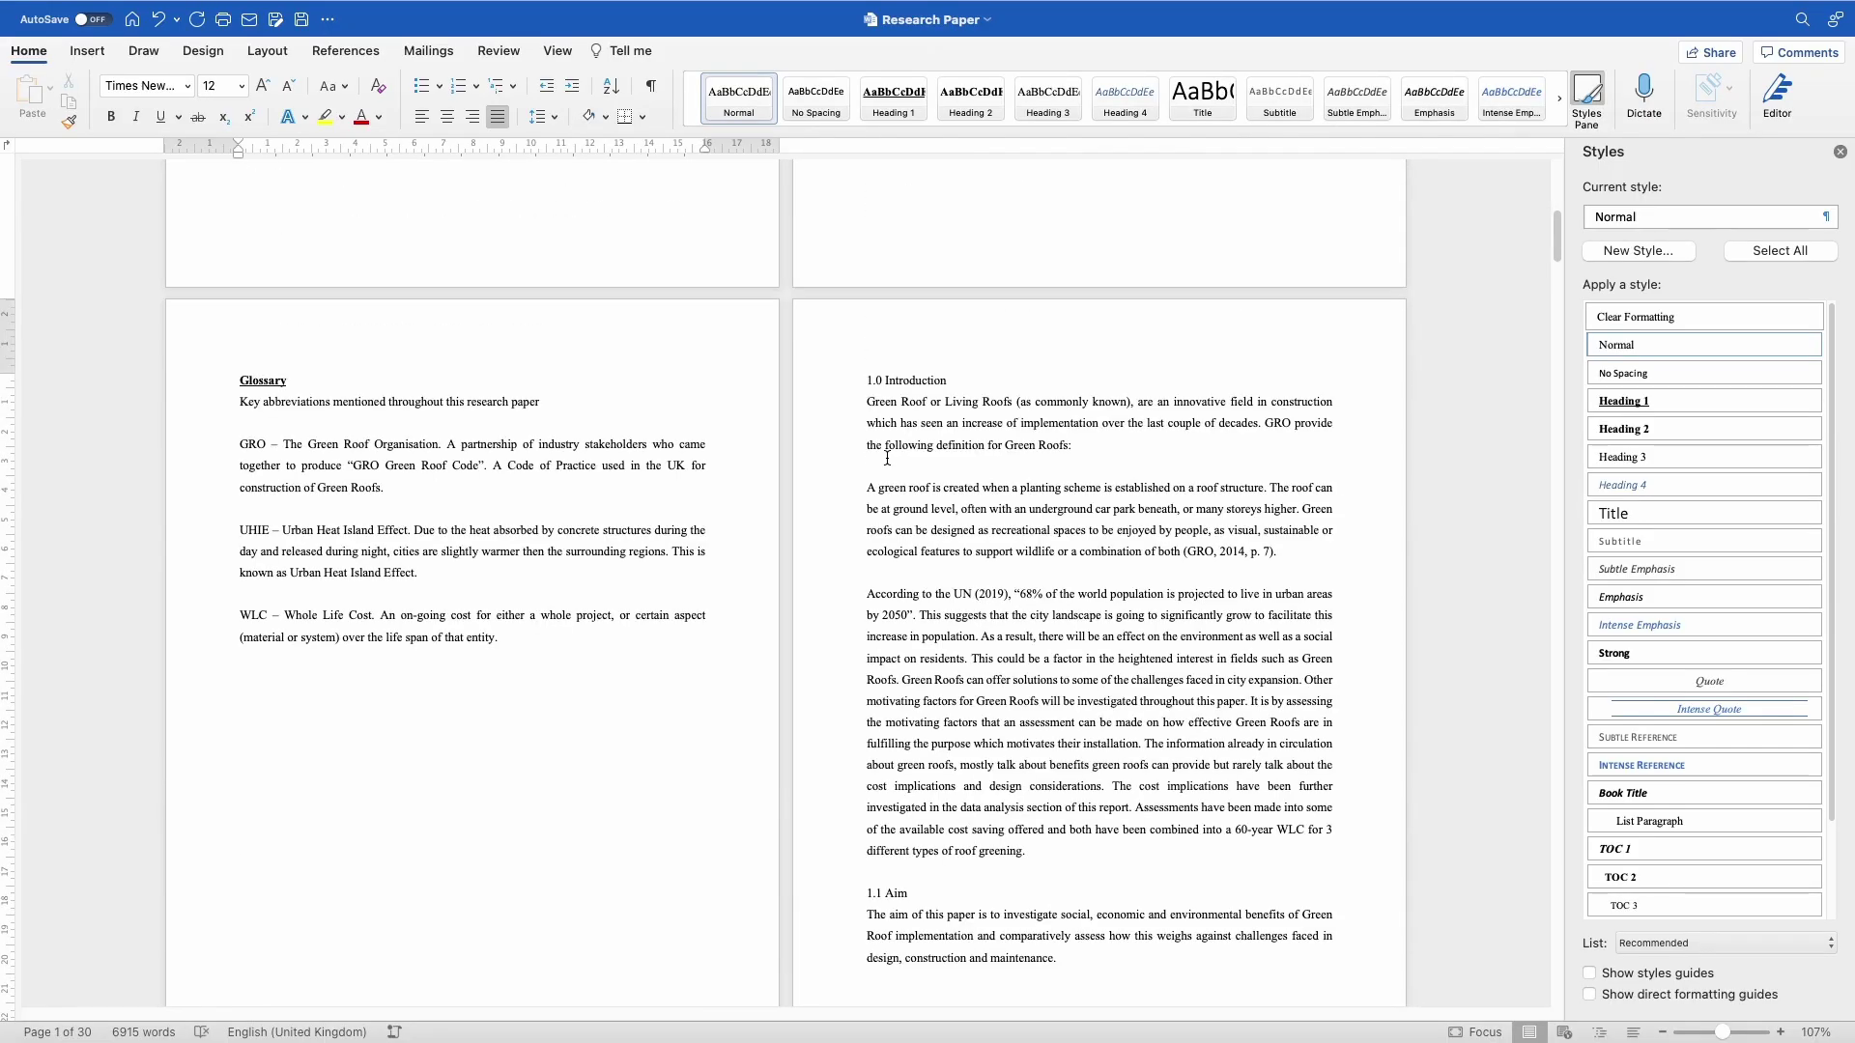
pyautogui.click(267, 52)
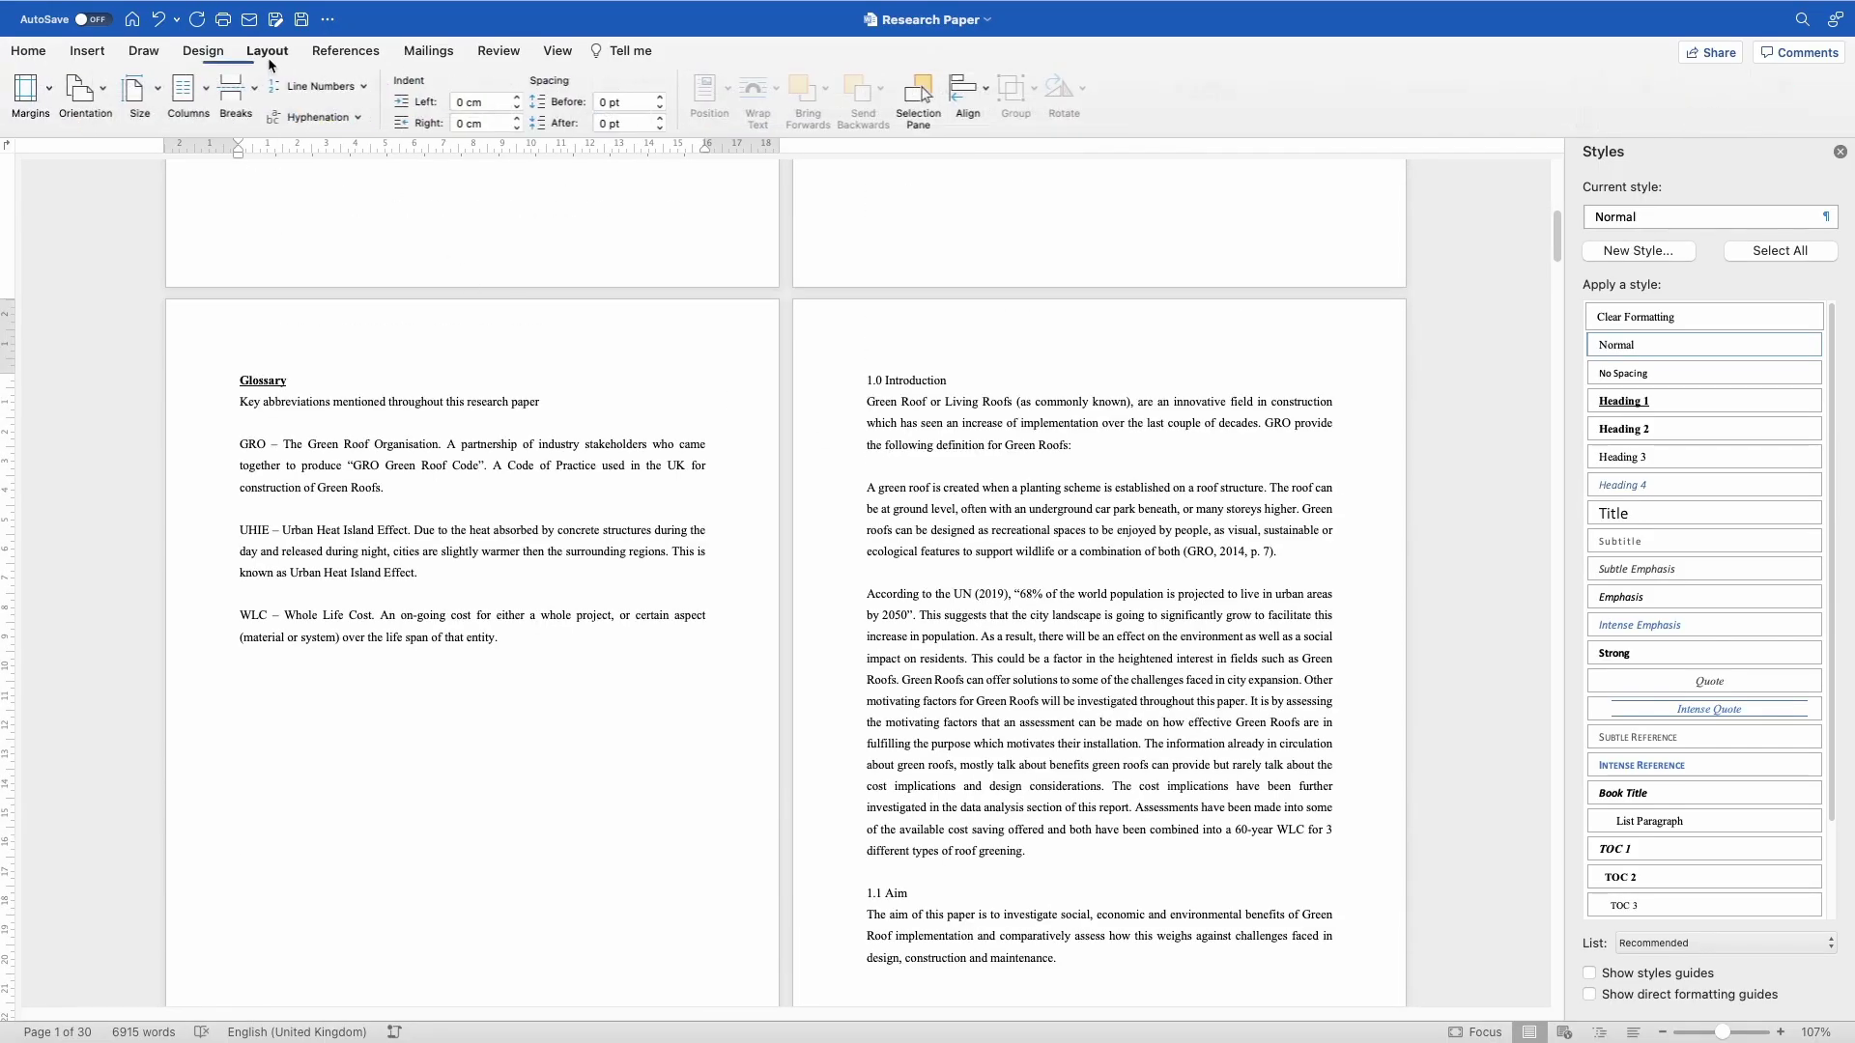
pyautogui.click(39, 97)
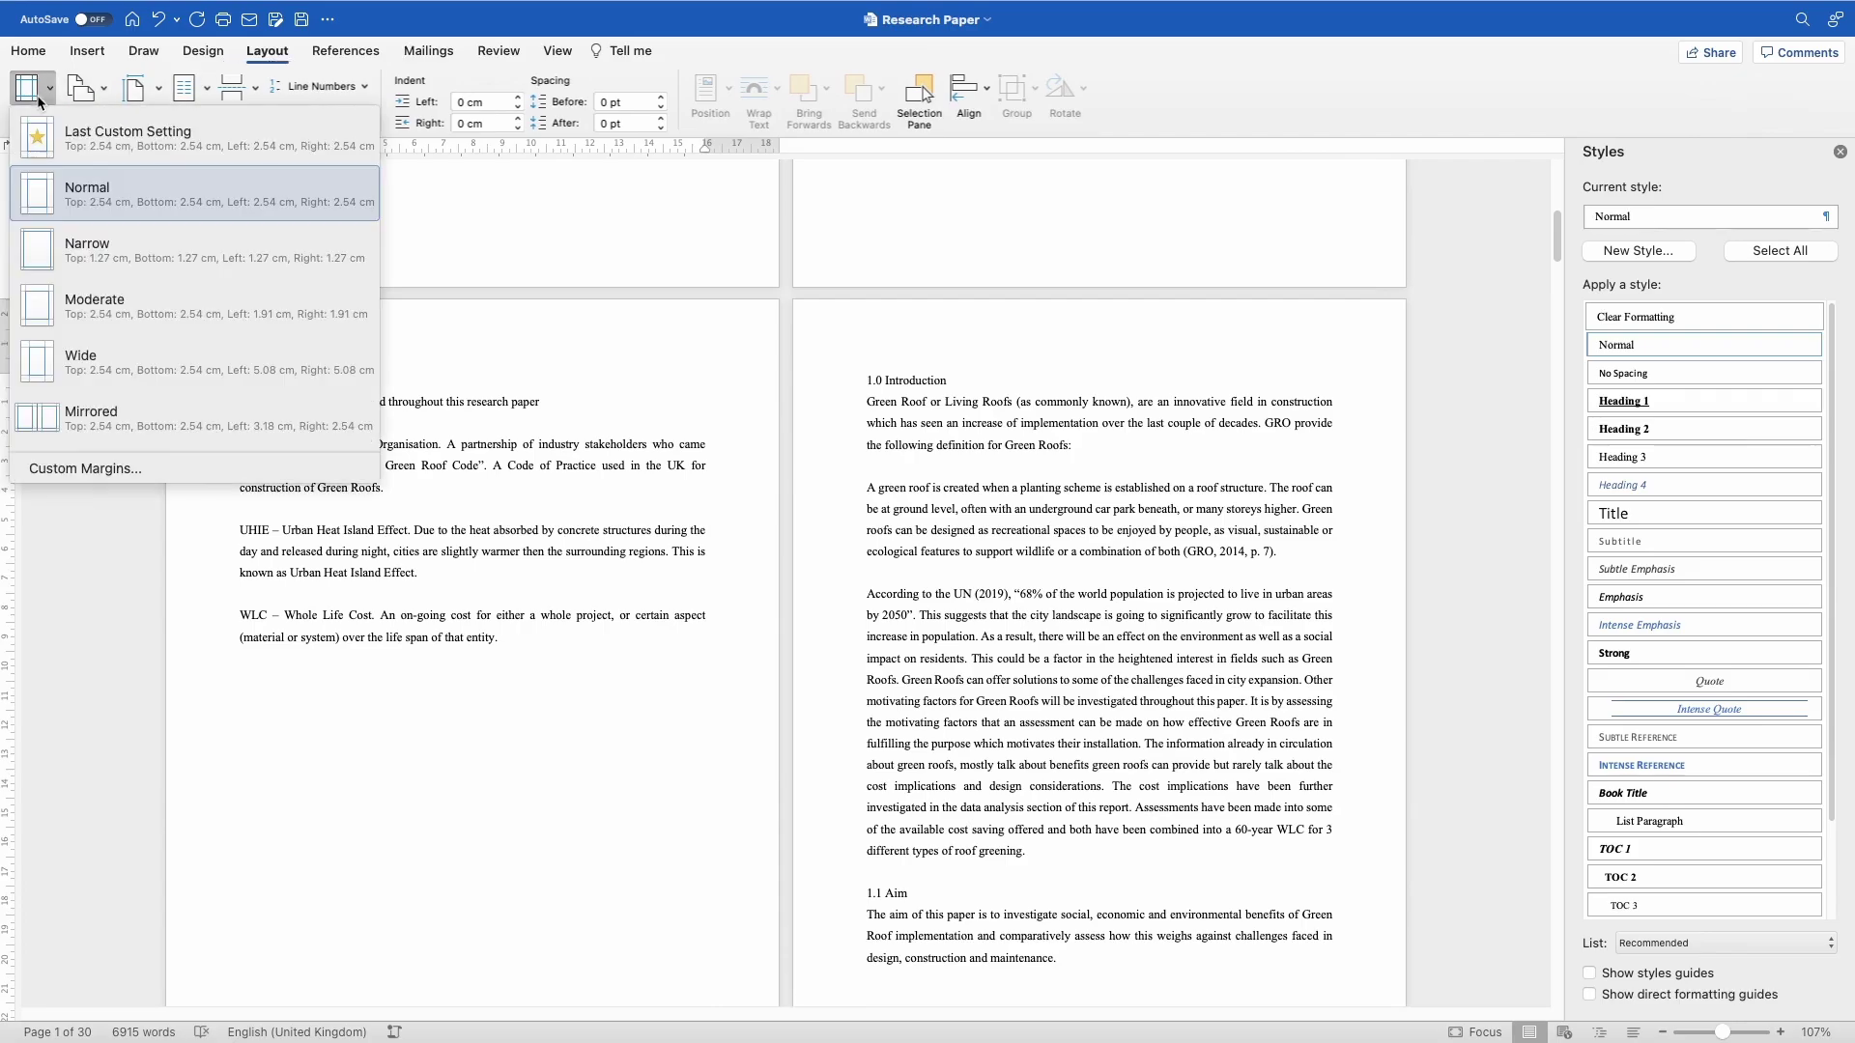
pyautogui.click(152, 467)
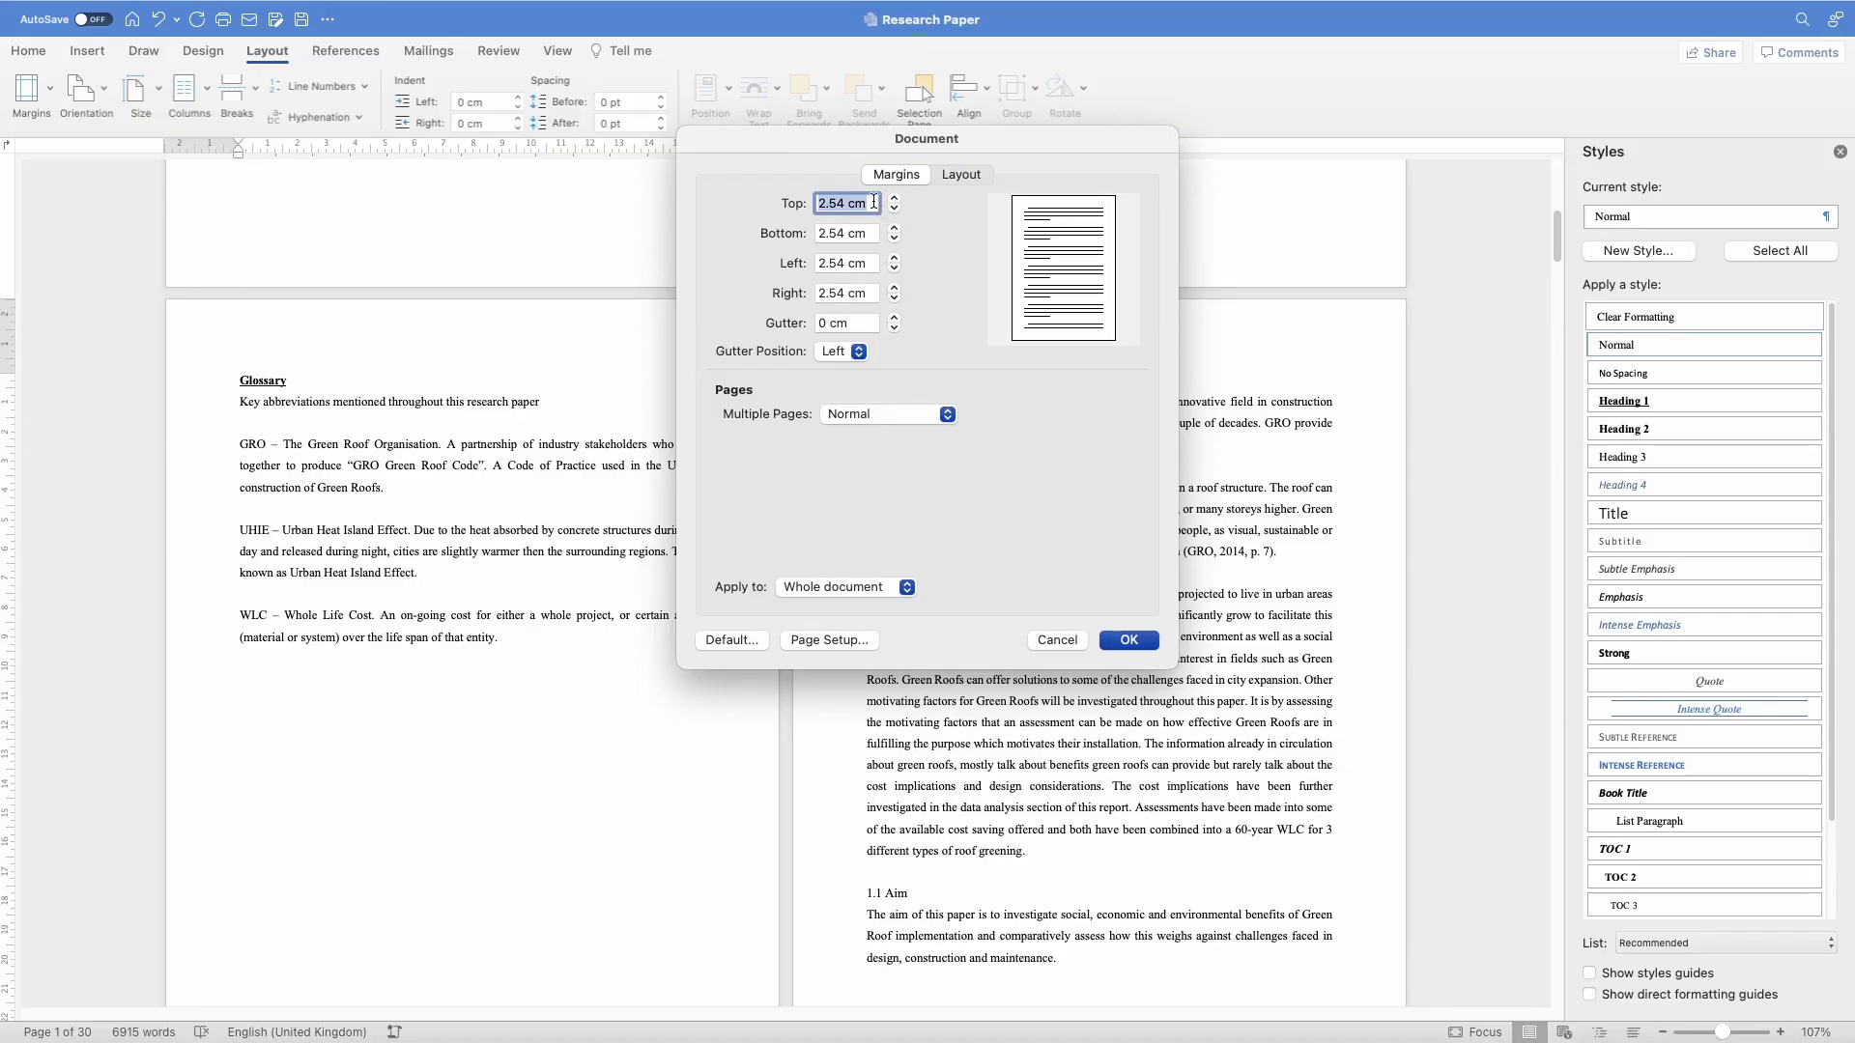
pyautogui.click(1128, 640)
# Add right-aligned page numbers to the page footers
pyautogui.scroll(-3, 853, 542)
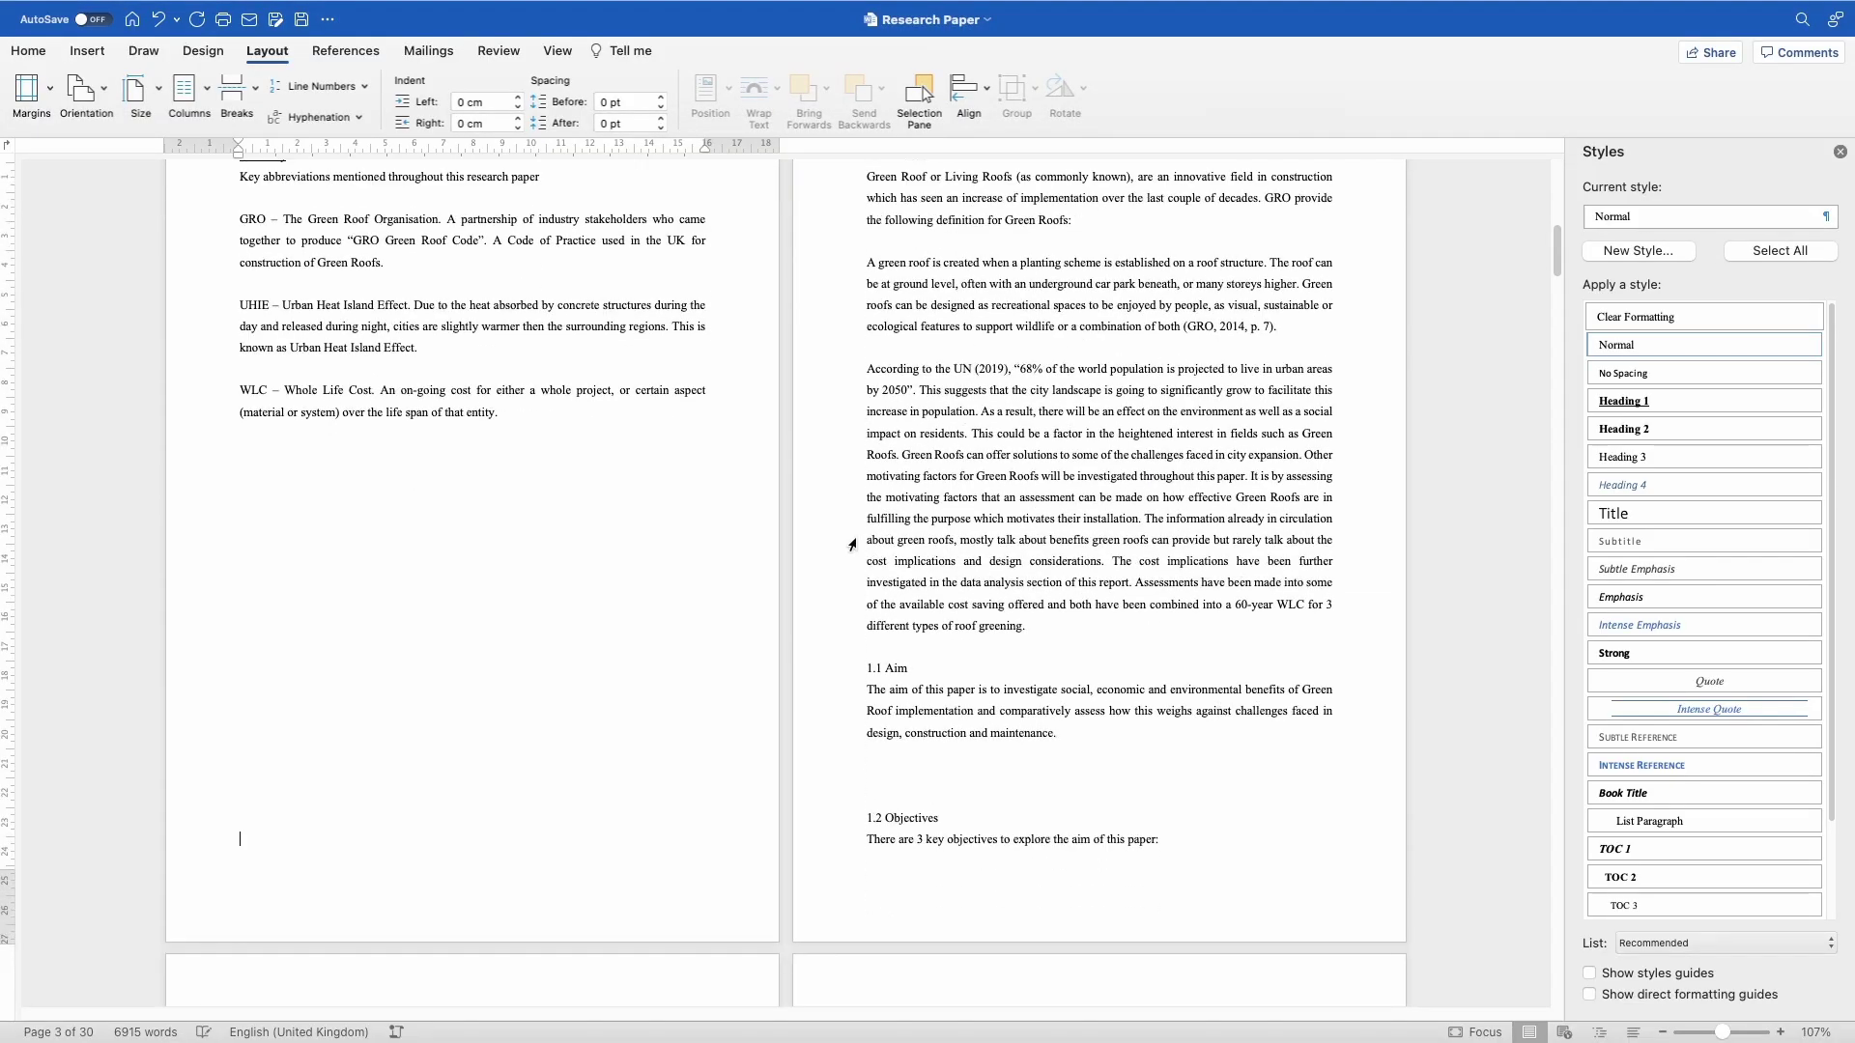
pyautogui.doubleClick(651, 885)
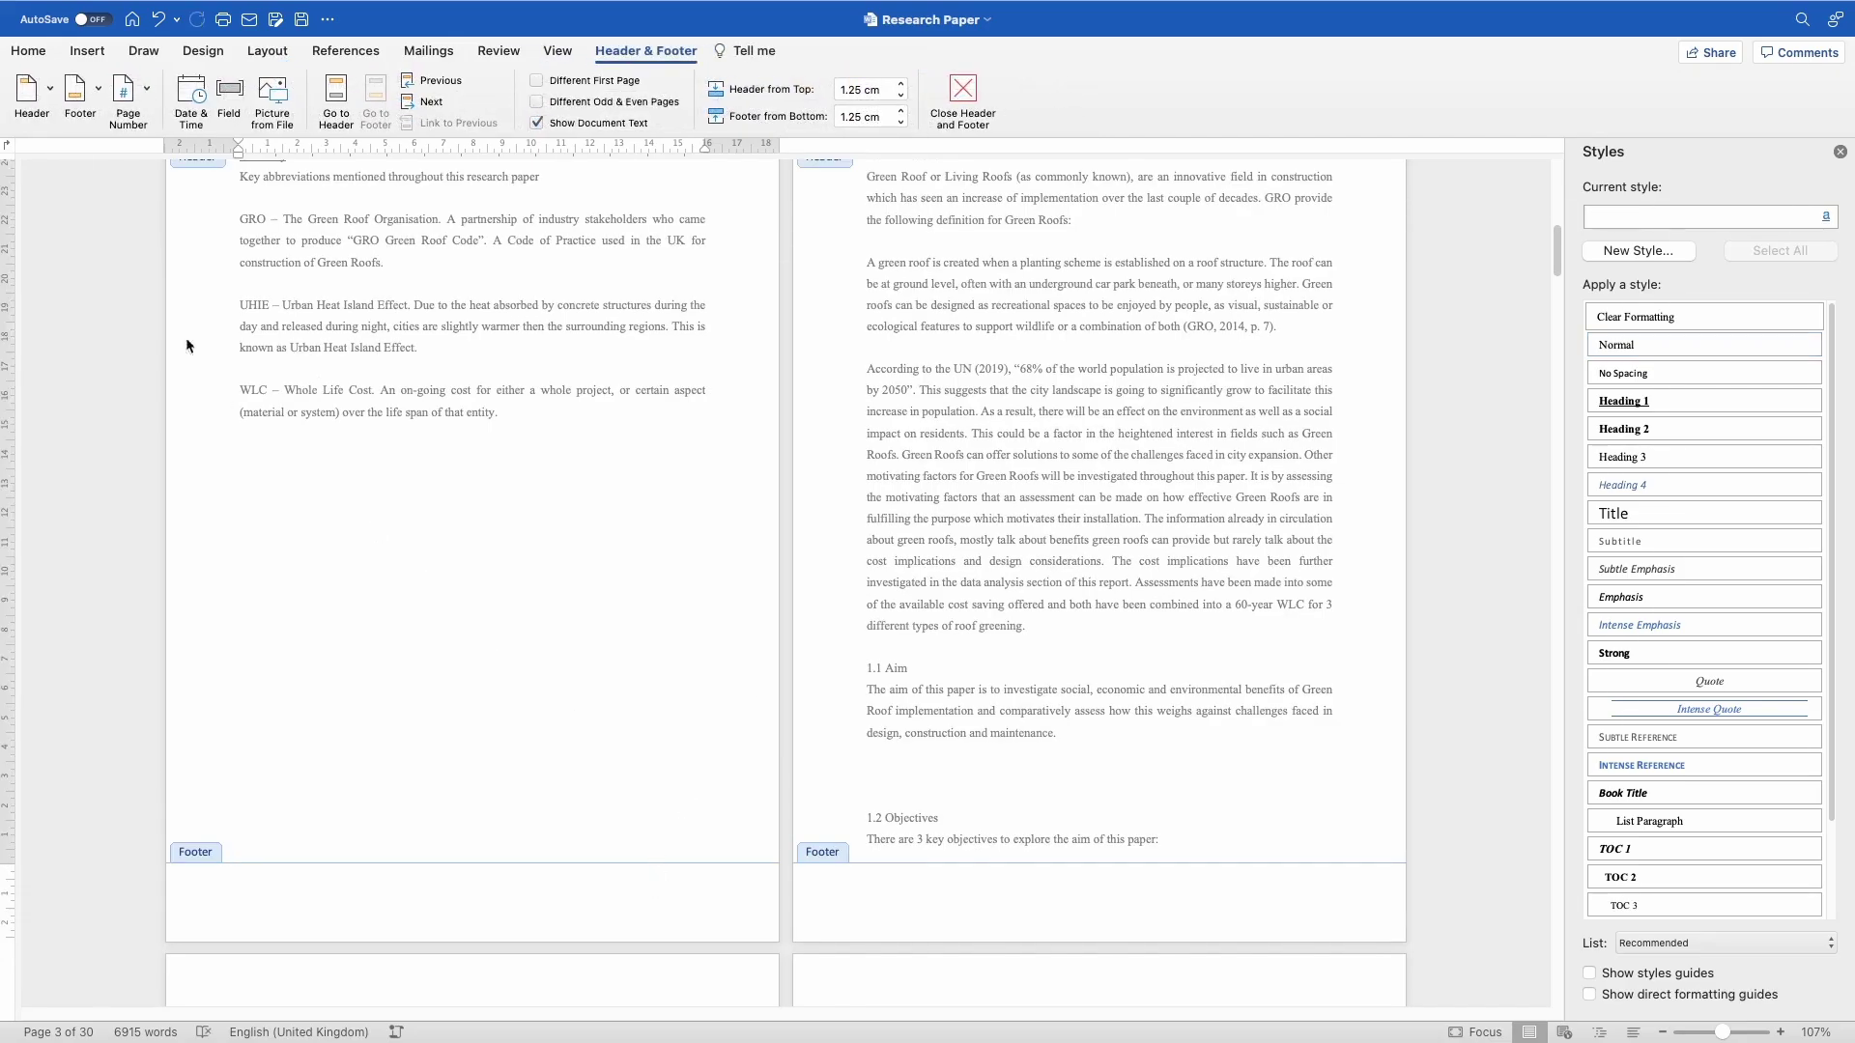
pyautogui.click(141, 97)
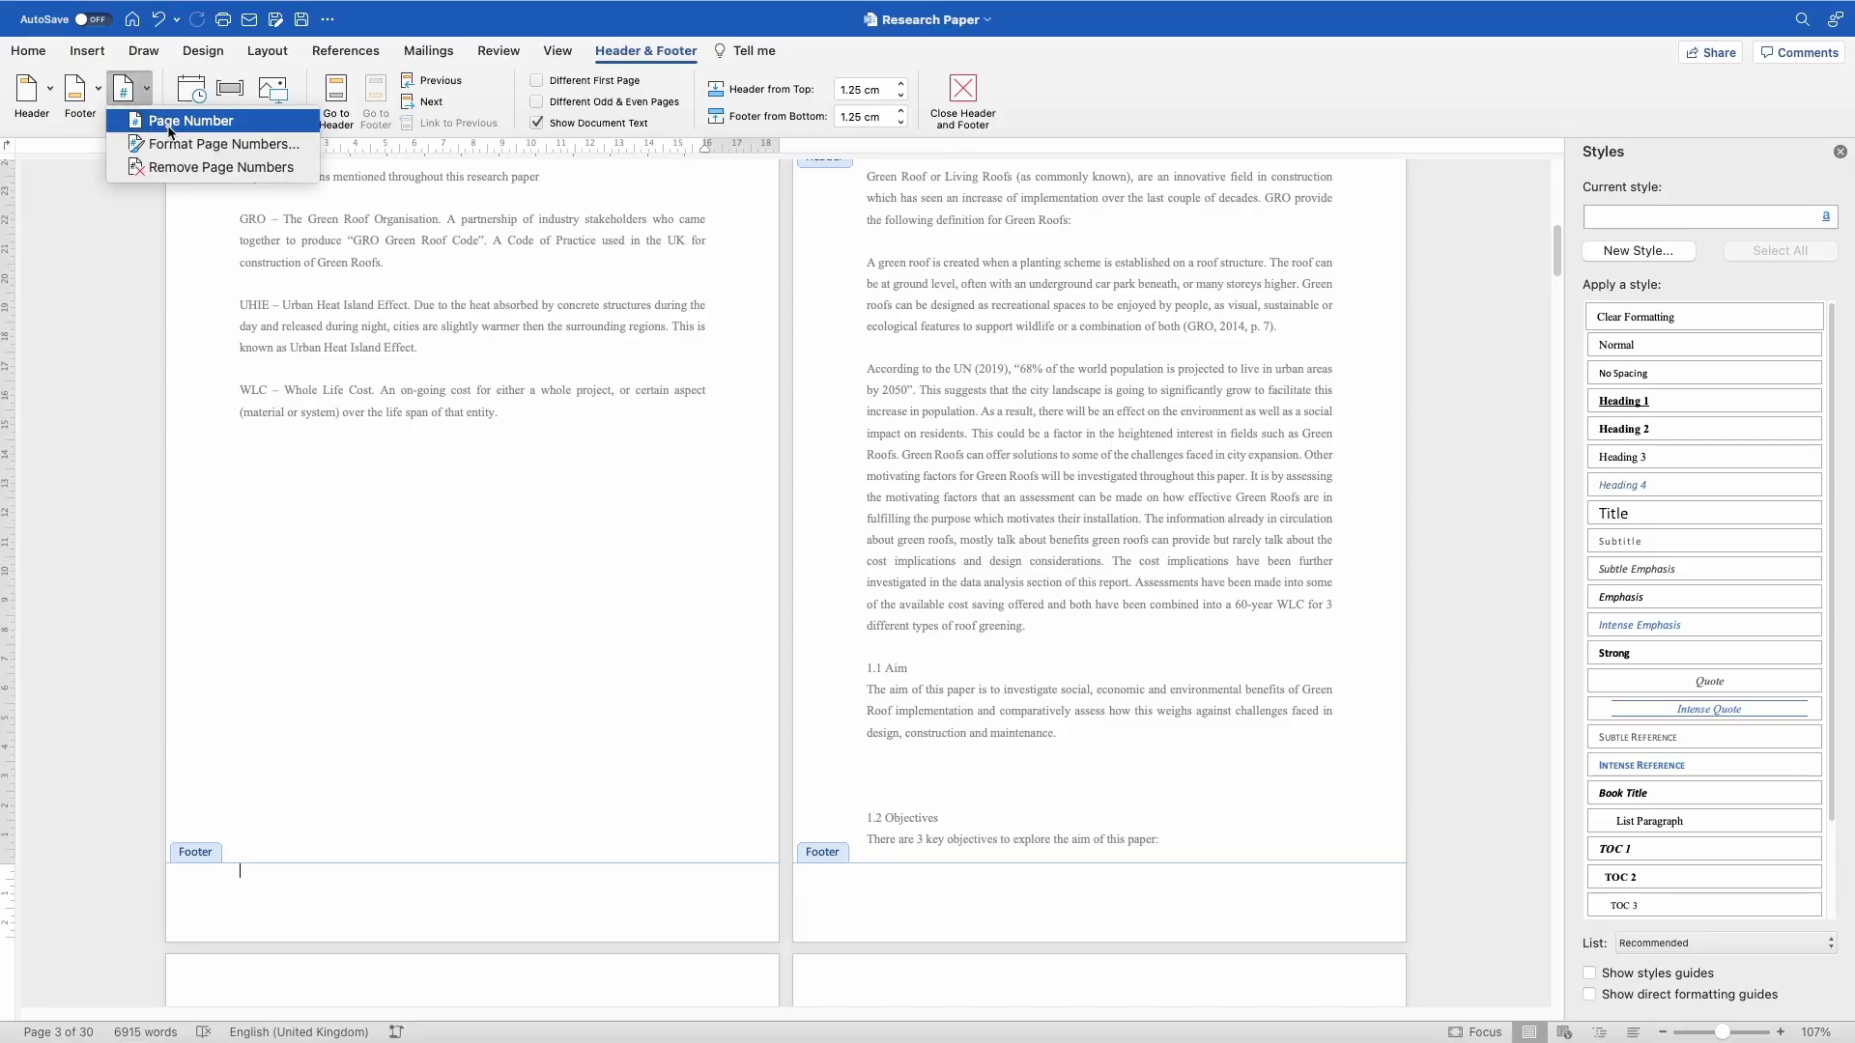
pyautogui.click(170, 122)
pyautogui.click(864, 336)
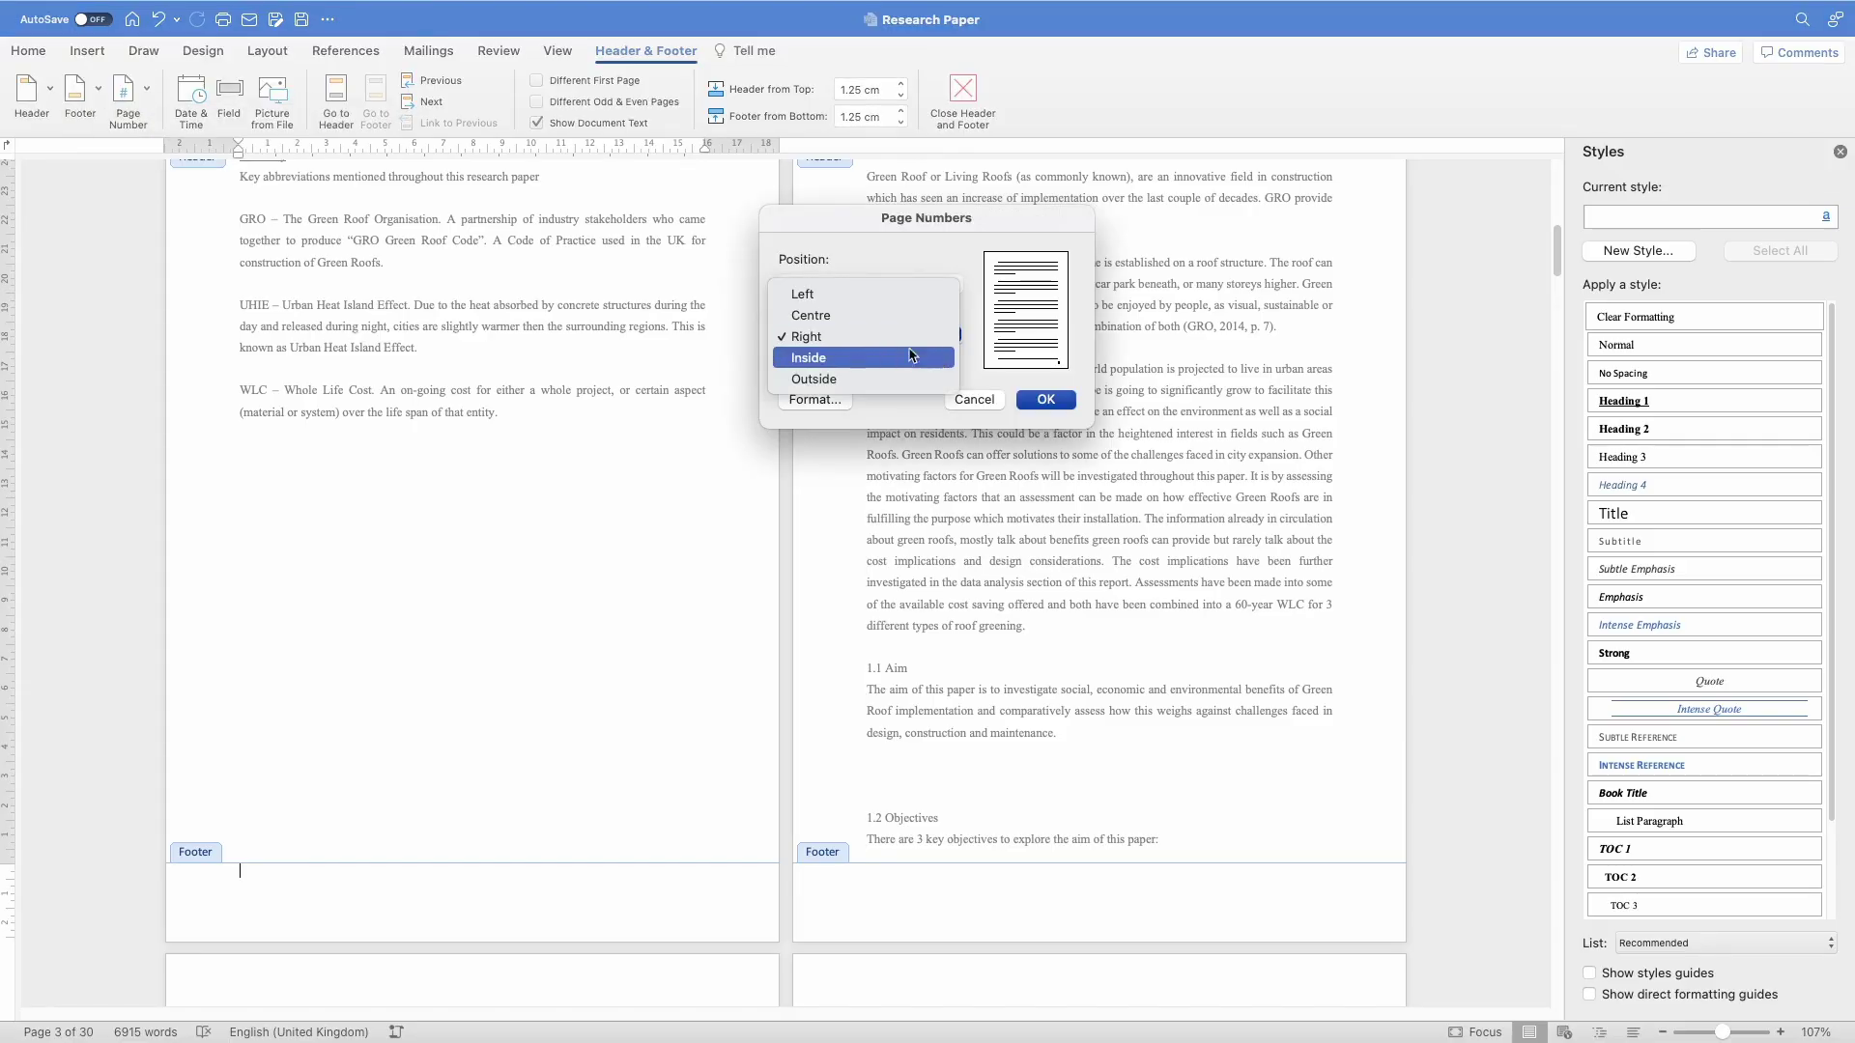
pyautogui.click(821, 338)
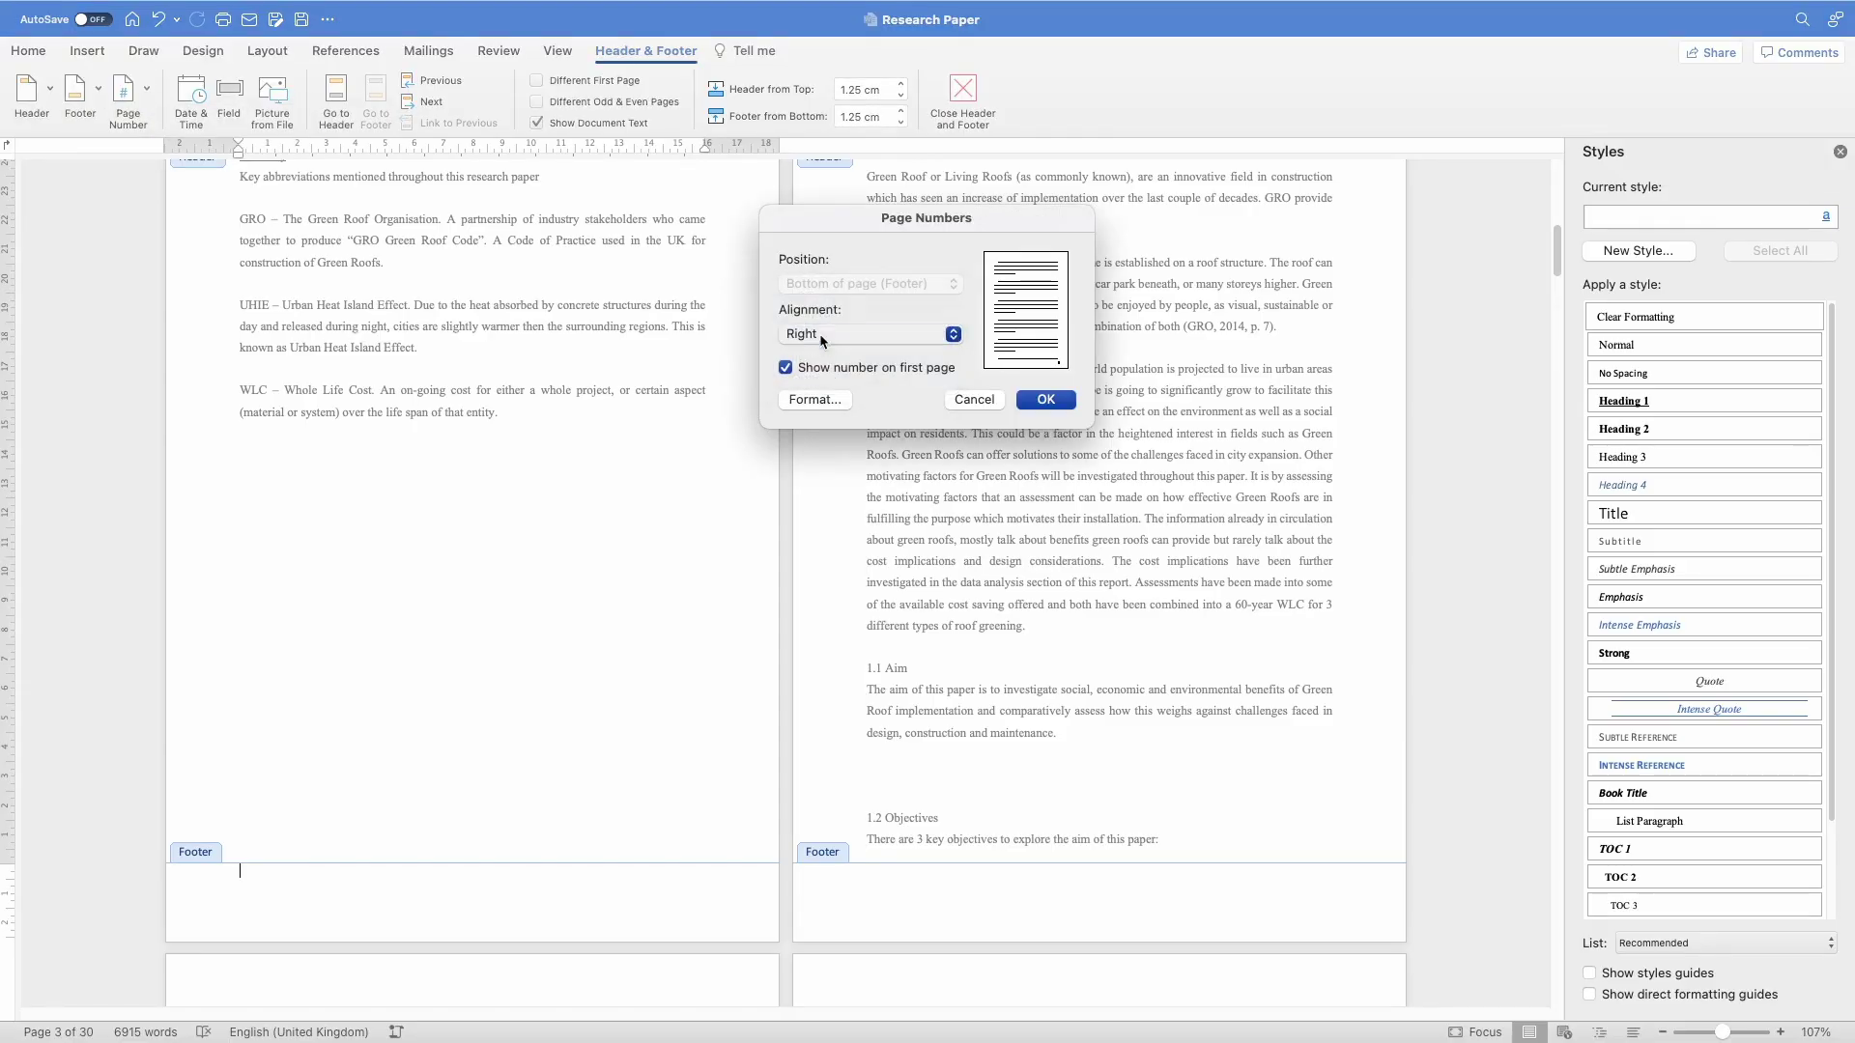
pyautogui.click(1043, 400)
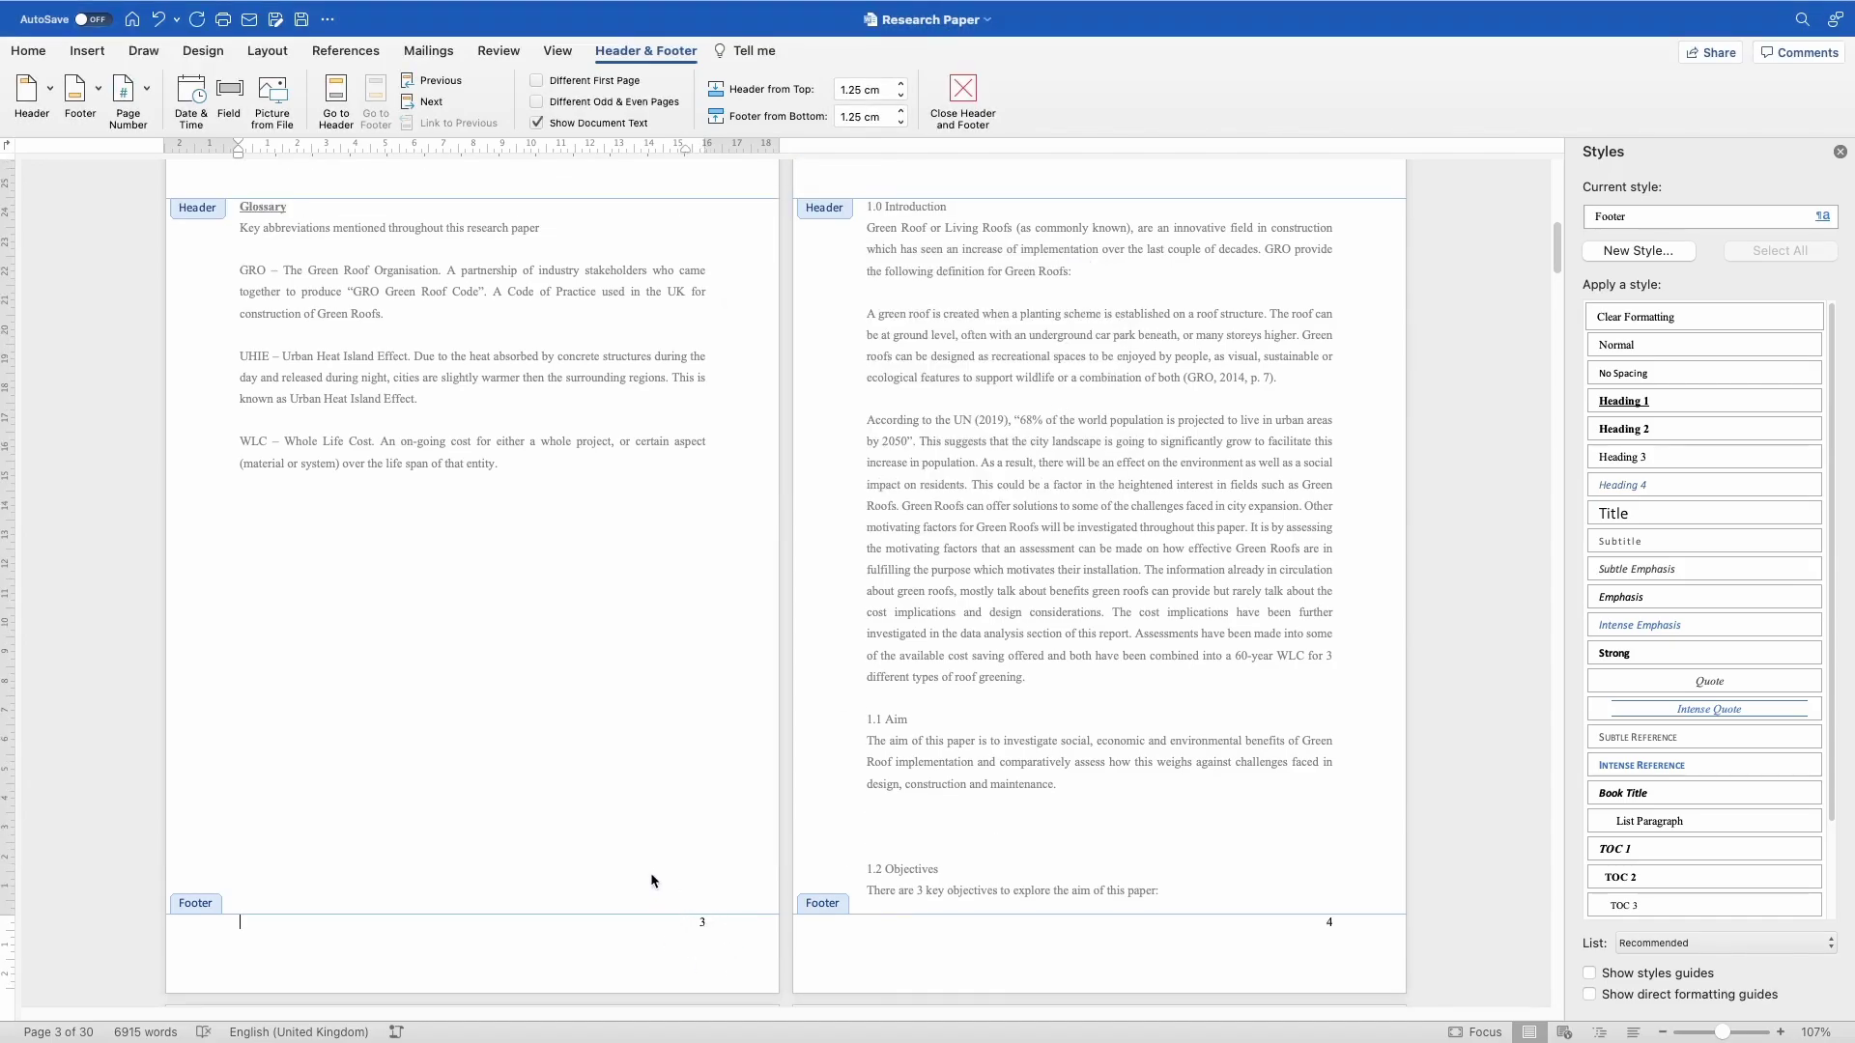
# Write 'Couse Title' in the page header and return to the body text
pyautogui.scroll(3, 647, 864)
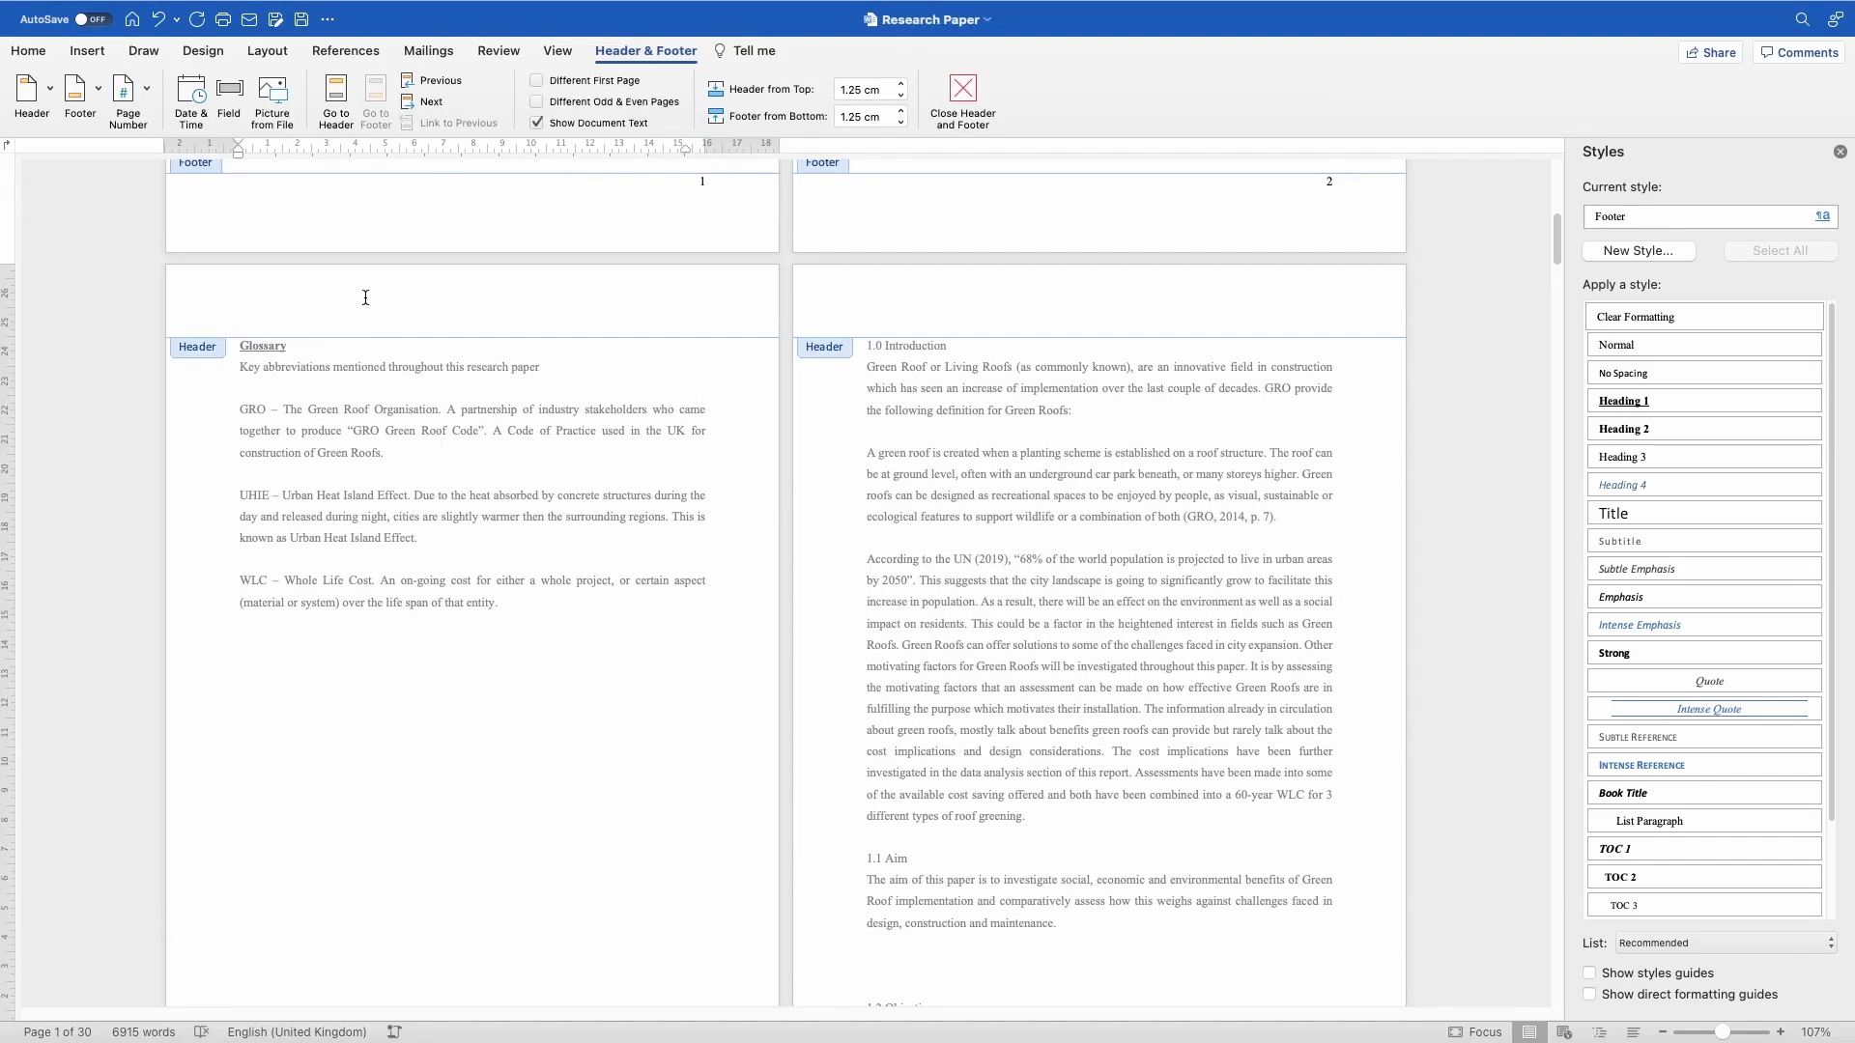
pyautogui.click(365, 298)
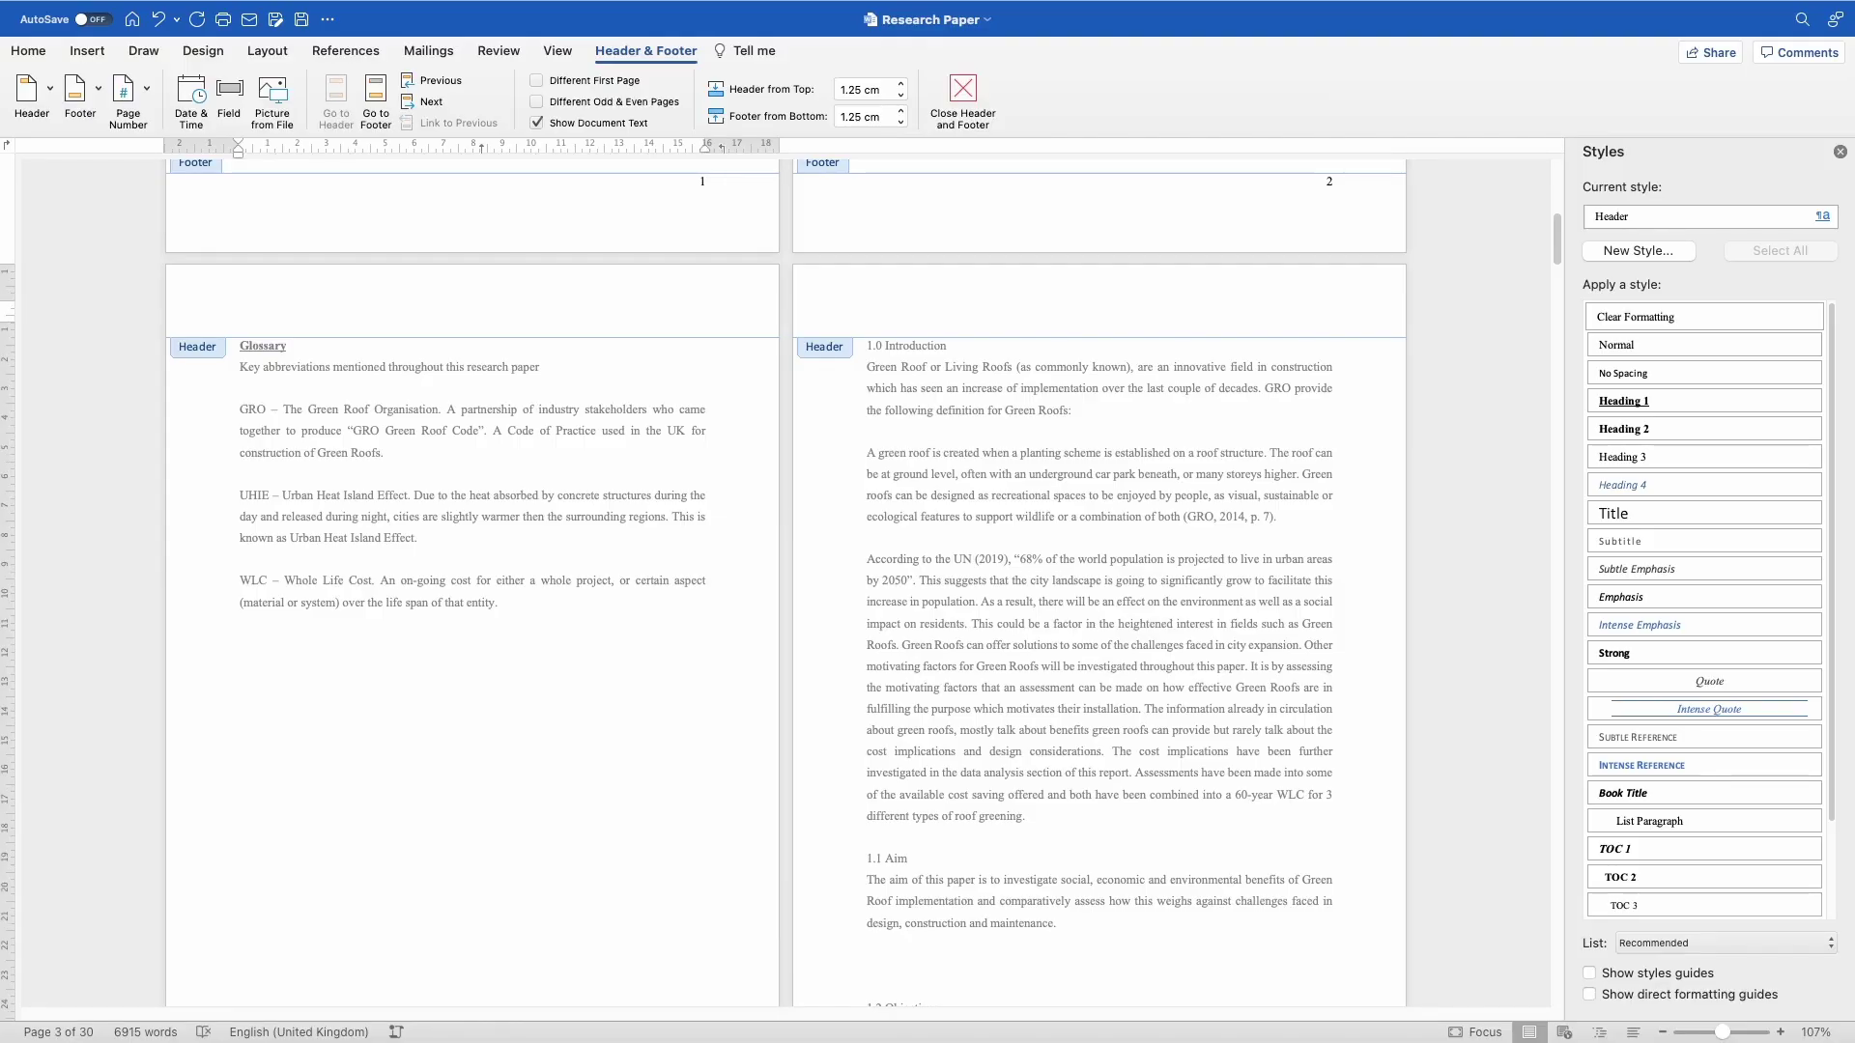
pyautogui.write('Couse Title')
pyautogui.doubleClick(864, 417)
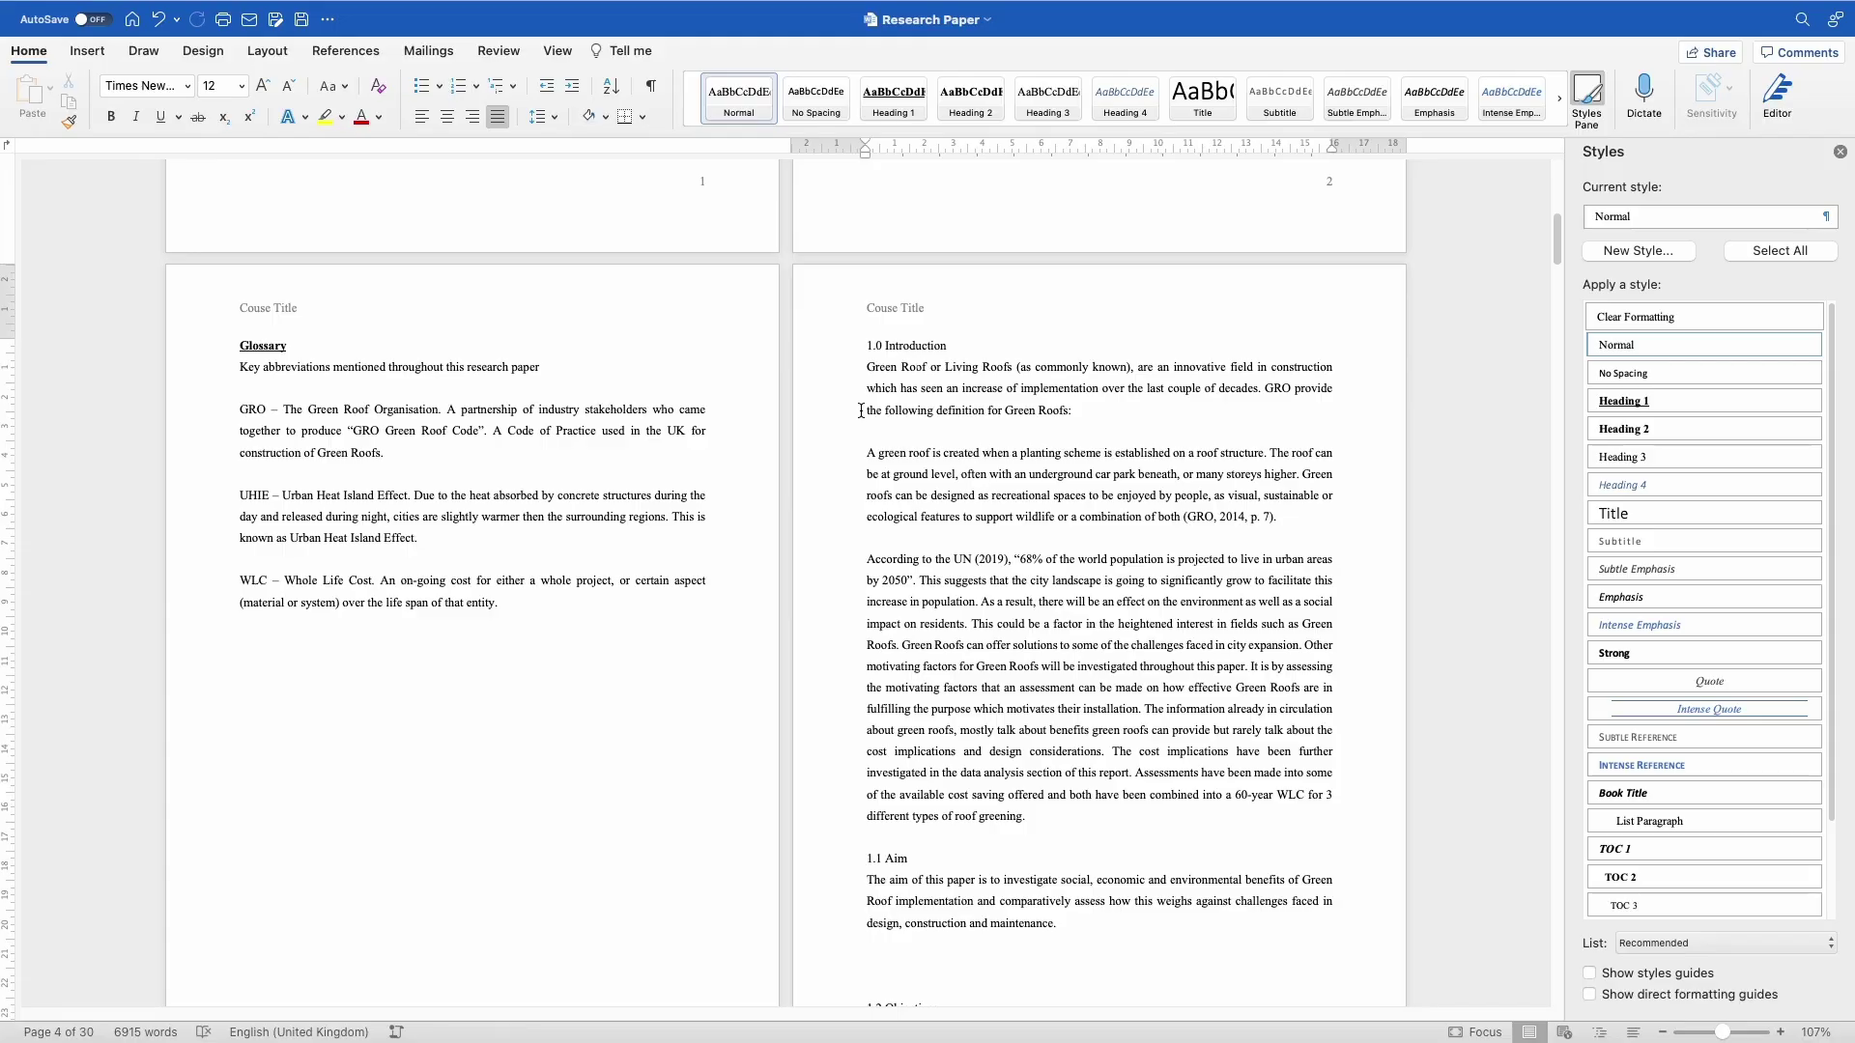
# Apply Heading 1 to '1.0 Introduction'
pyautogui.moveTo(958, 345); pyautogui.dragTo(850, 355)
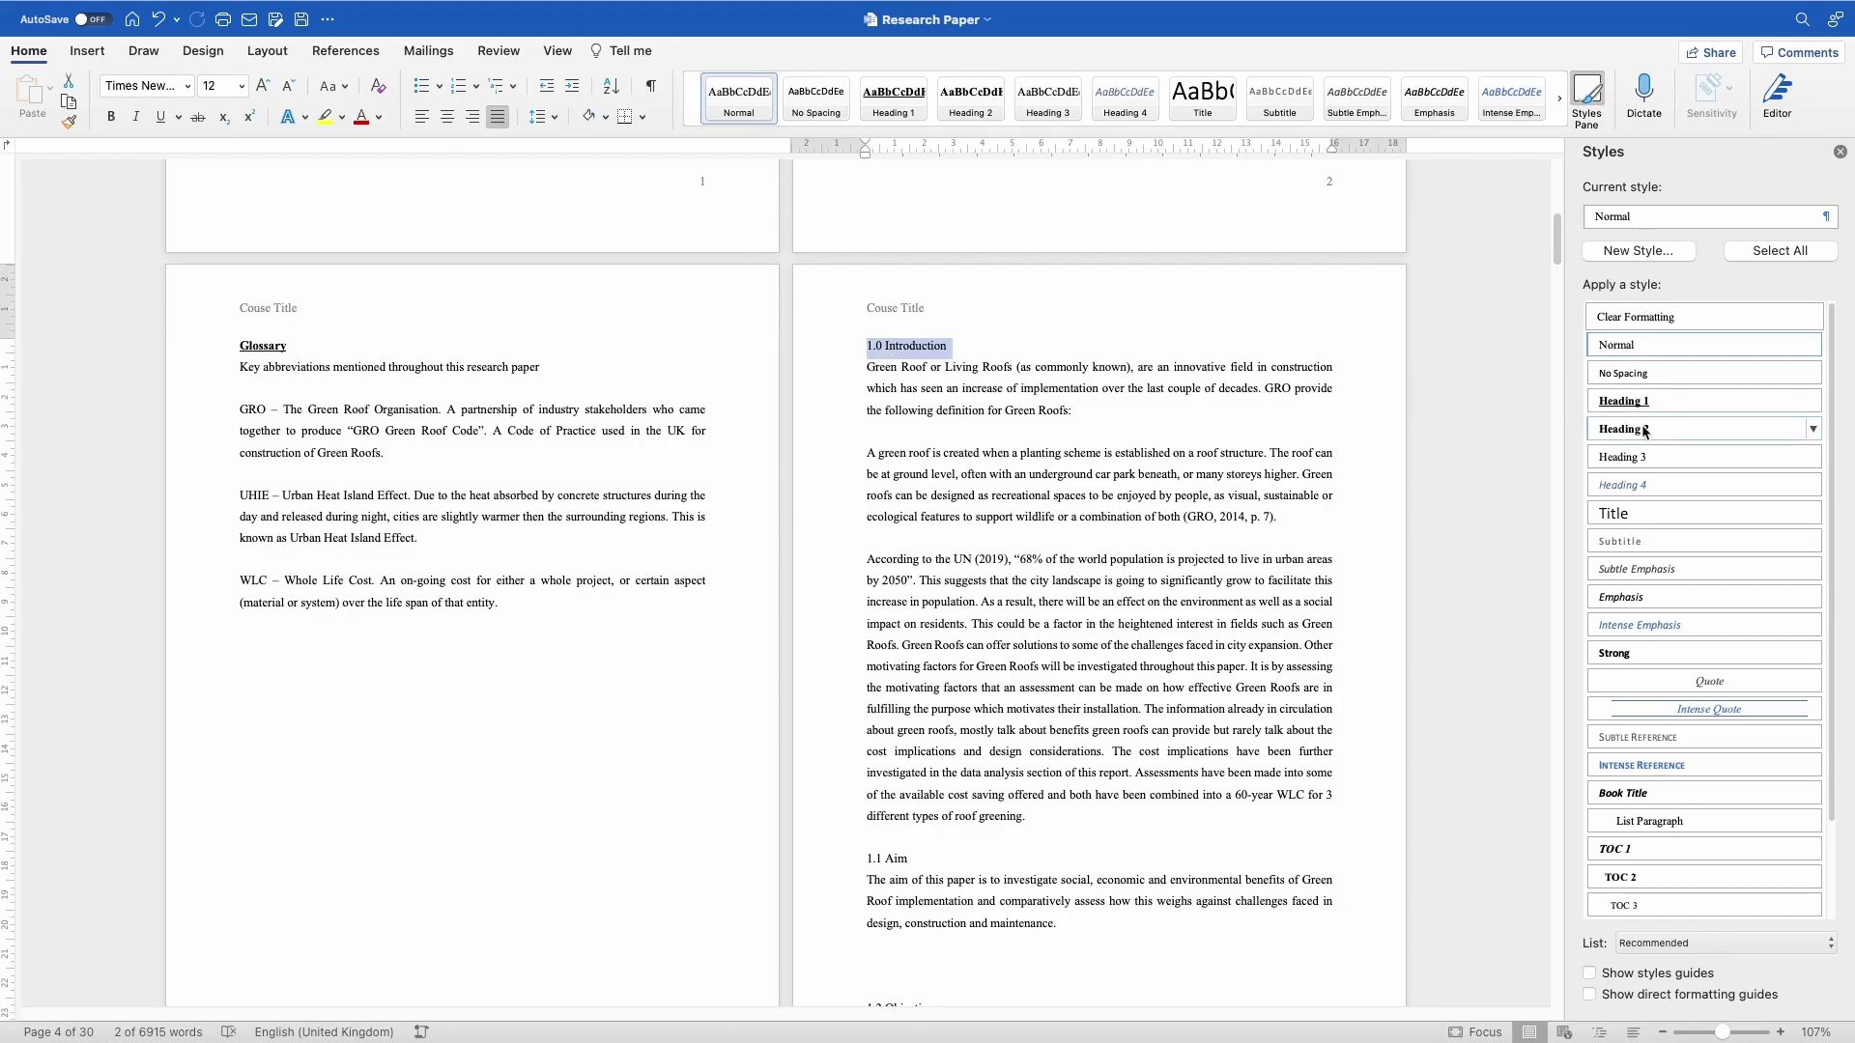
pyautogui.moveTo(966, 349); pyautogui.dragTo(837, 354)
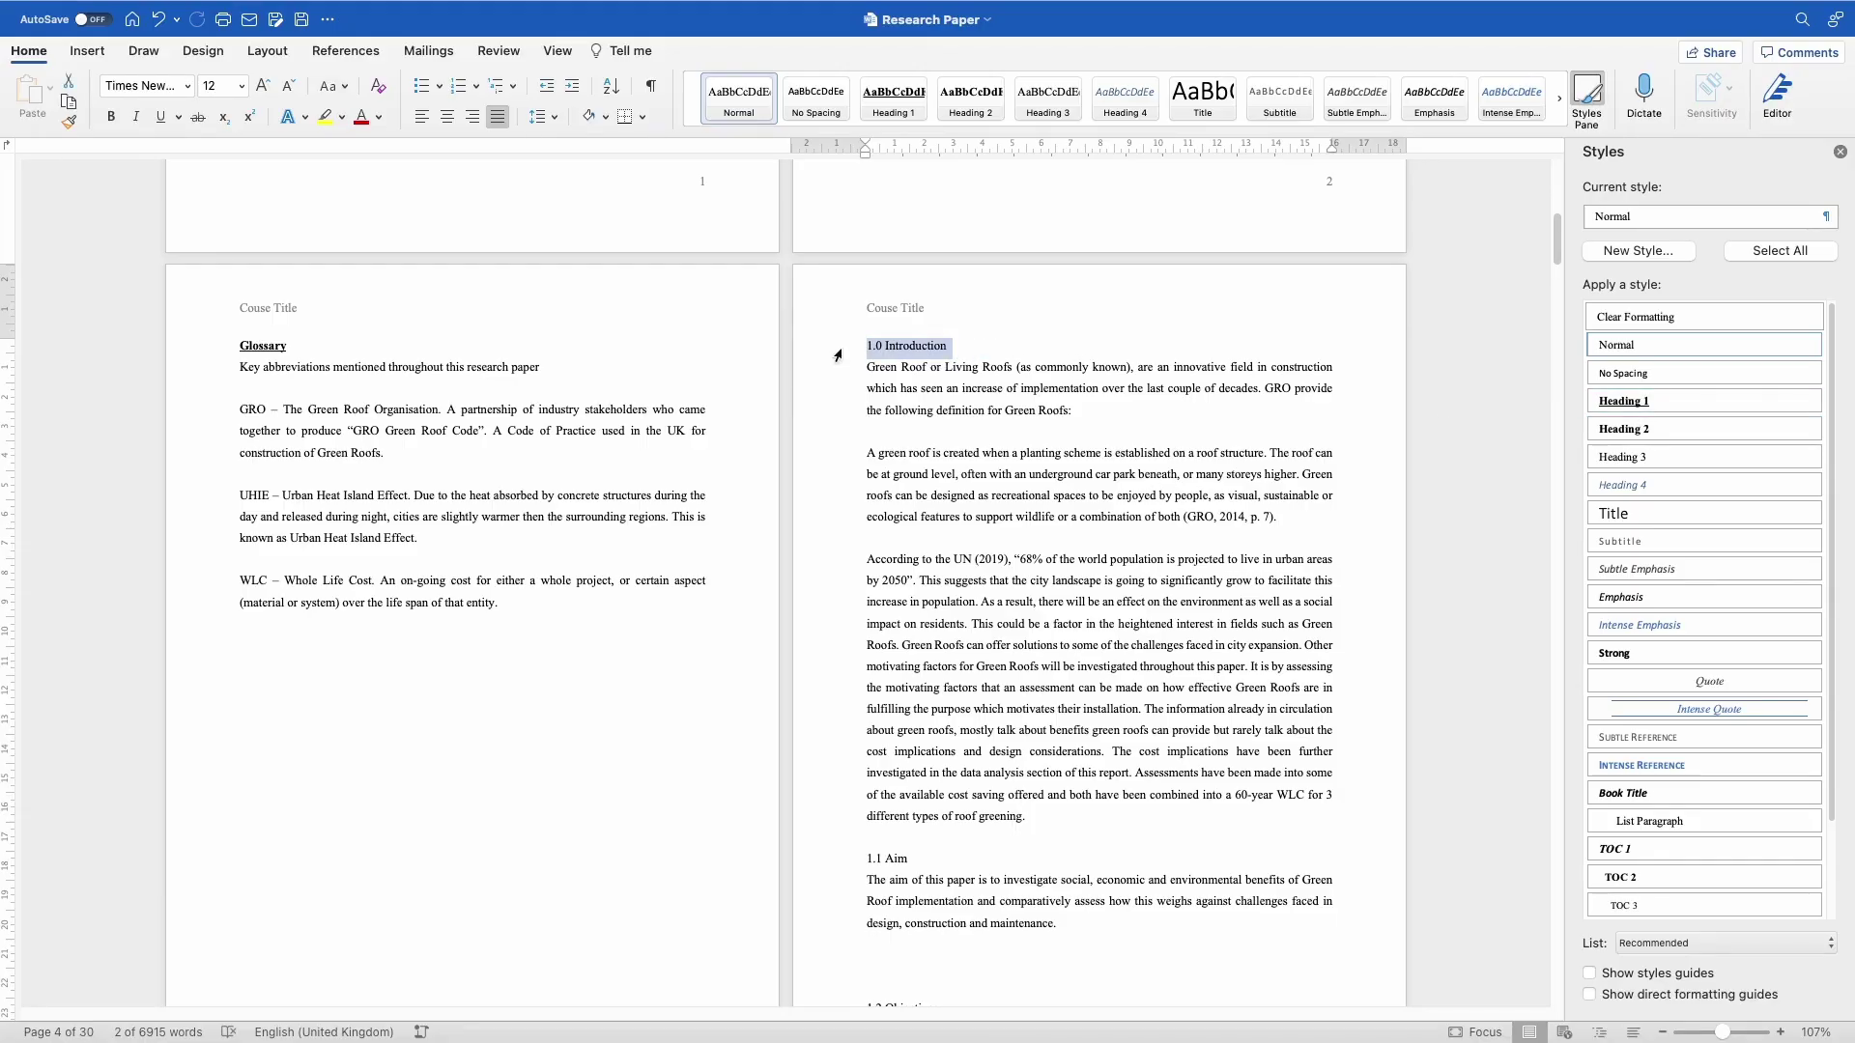
pyautogui.click(1638, 404)
# Apply Heading 2 to '1.1 Aim' and '1.2 Objectives'
pyautogui.scroll(-3, 960, 641)
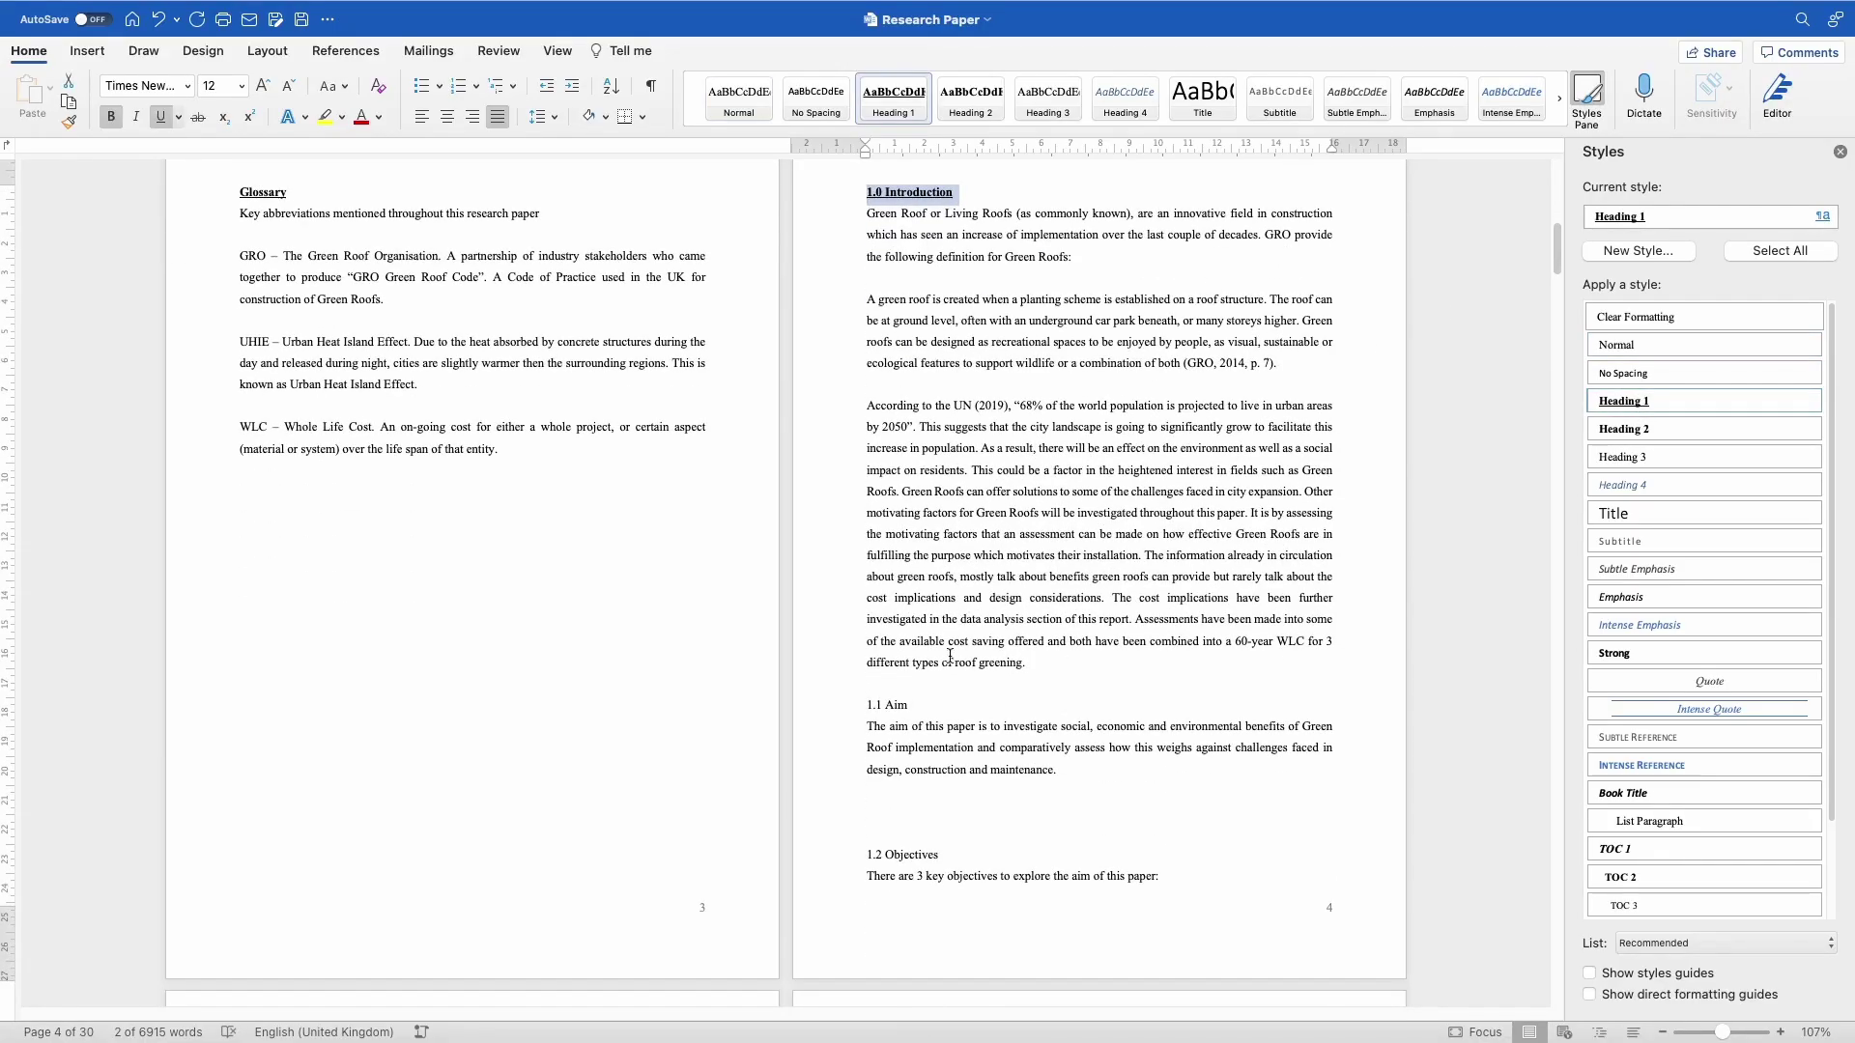
pyautogui.moveTo(919, 707); pyautogui.dragTo(866, 707)
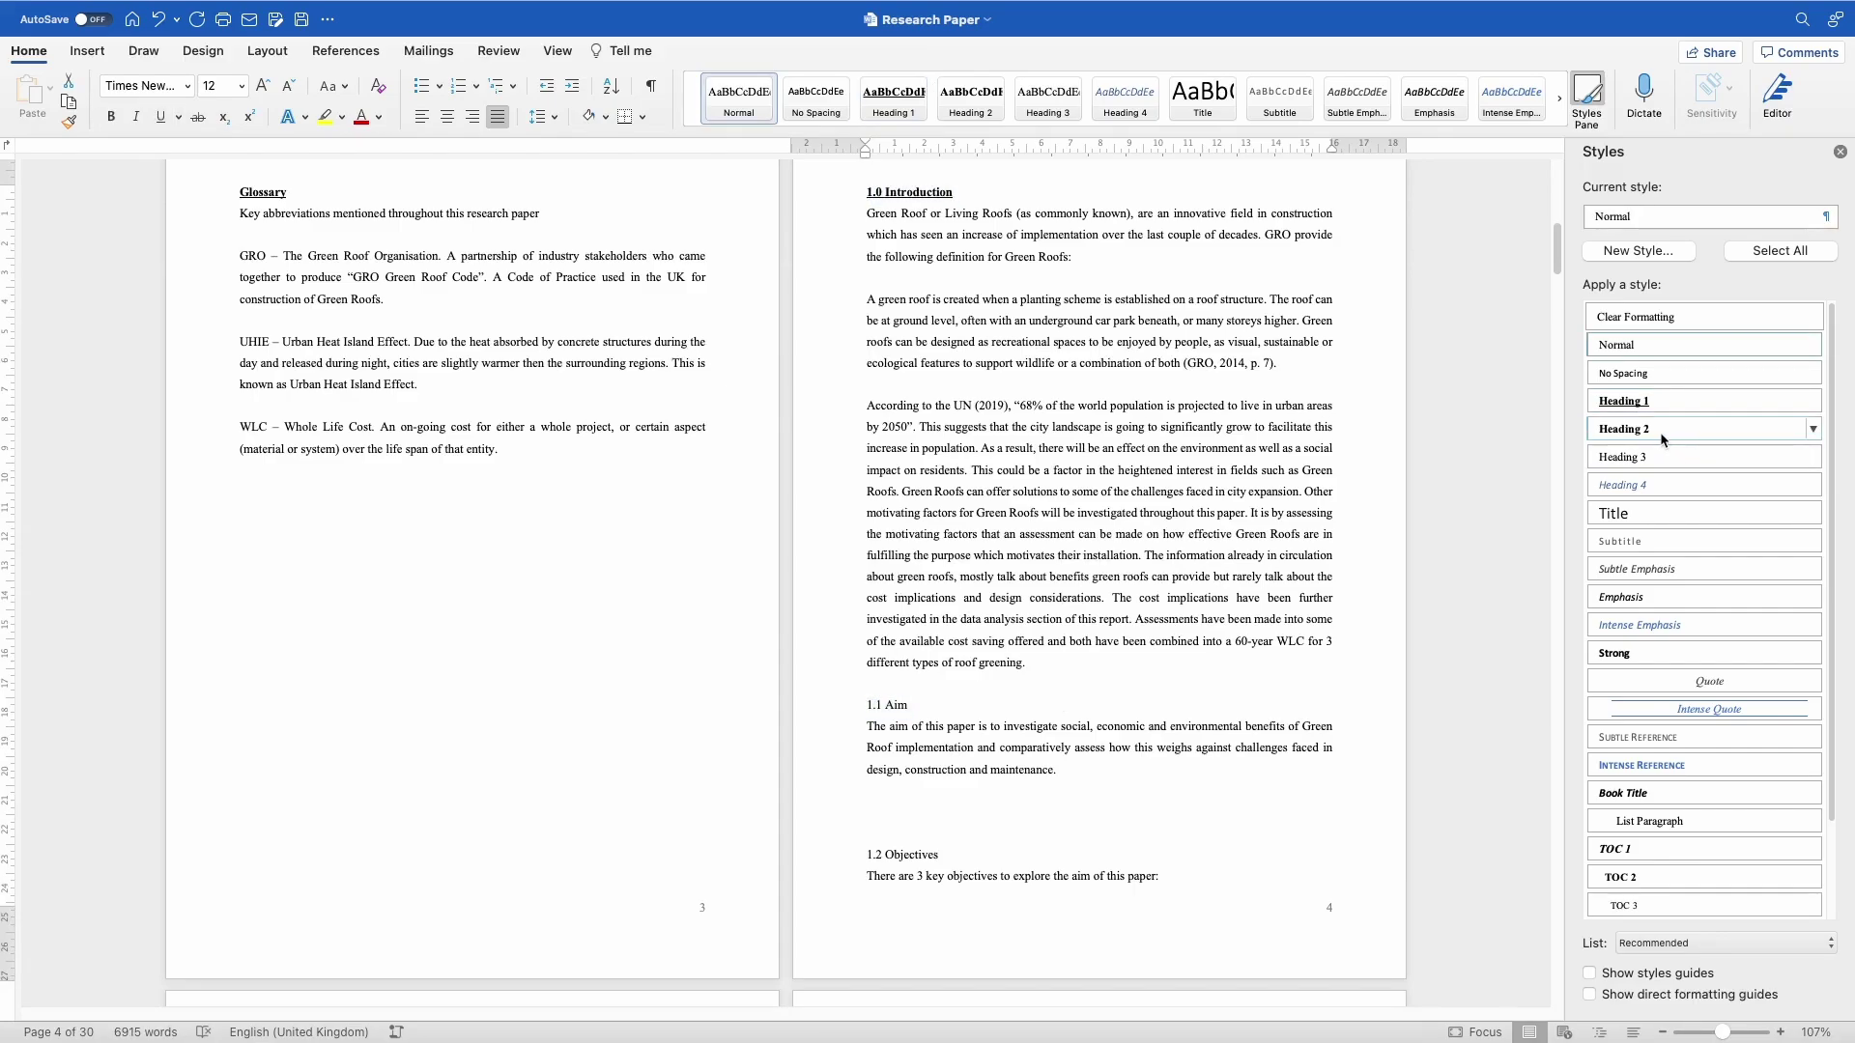
pyautogui.click(1664, 431)
pyautogui.click(933, 715)
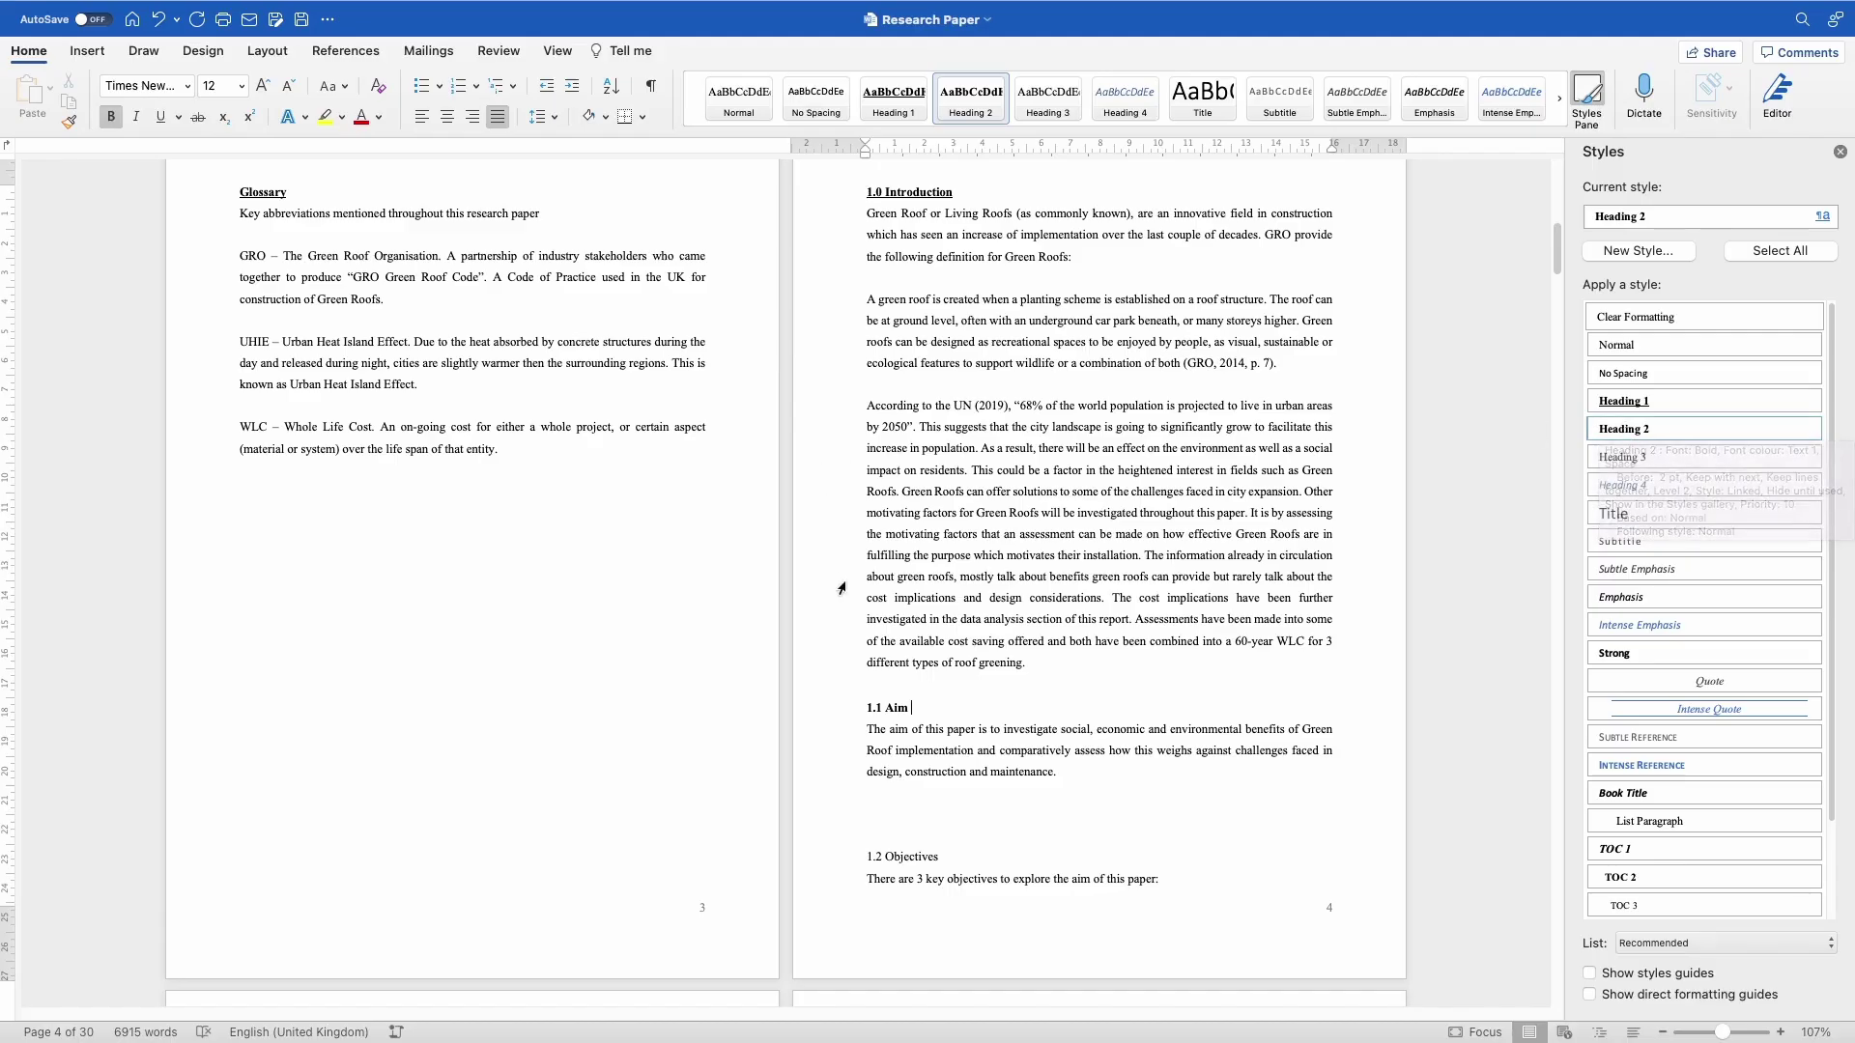
pyautogui.scroll(-4, 946, 698)
pyautogui.click(954, 677)
pyautogui.press('super+alt+2')
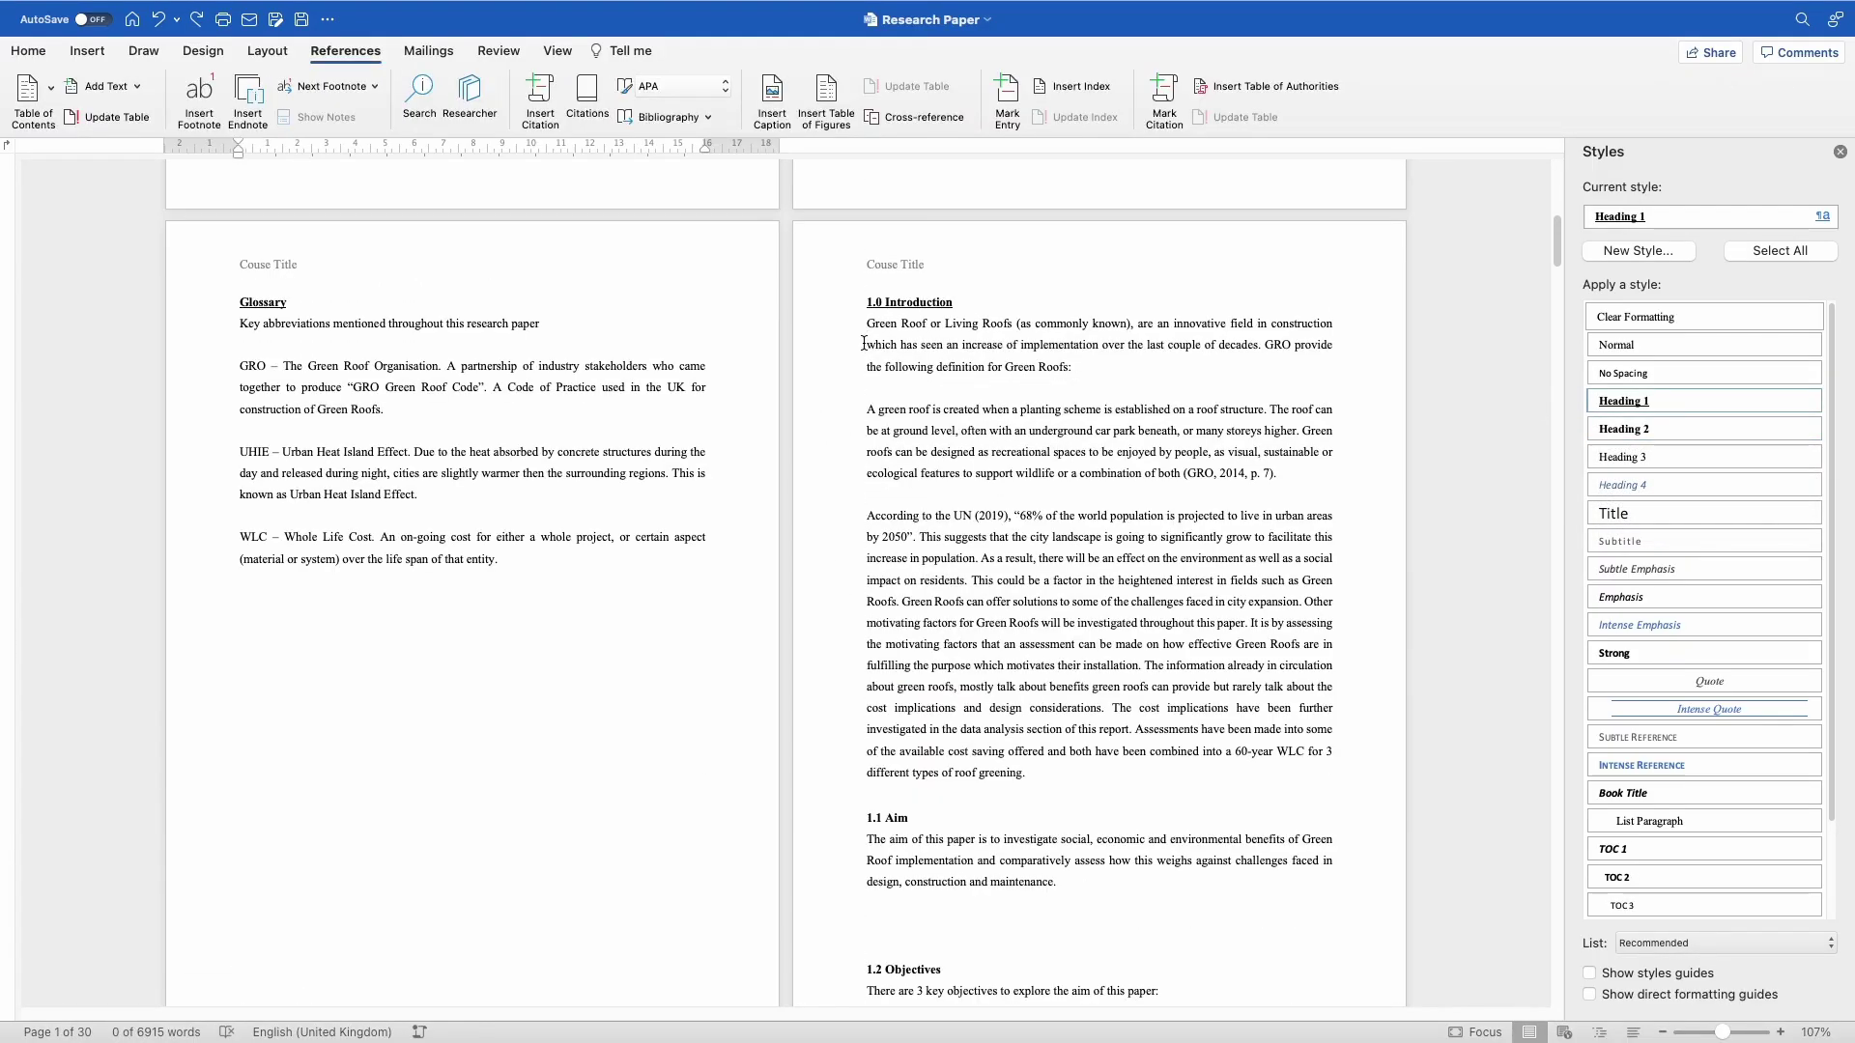
# Push the Declaration of Originality to page 2 and insert a Classic table of contents on page 1
pyautogui.scroll(20, 864, 344)
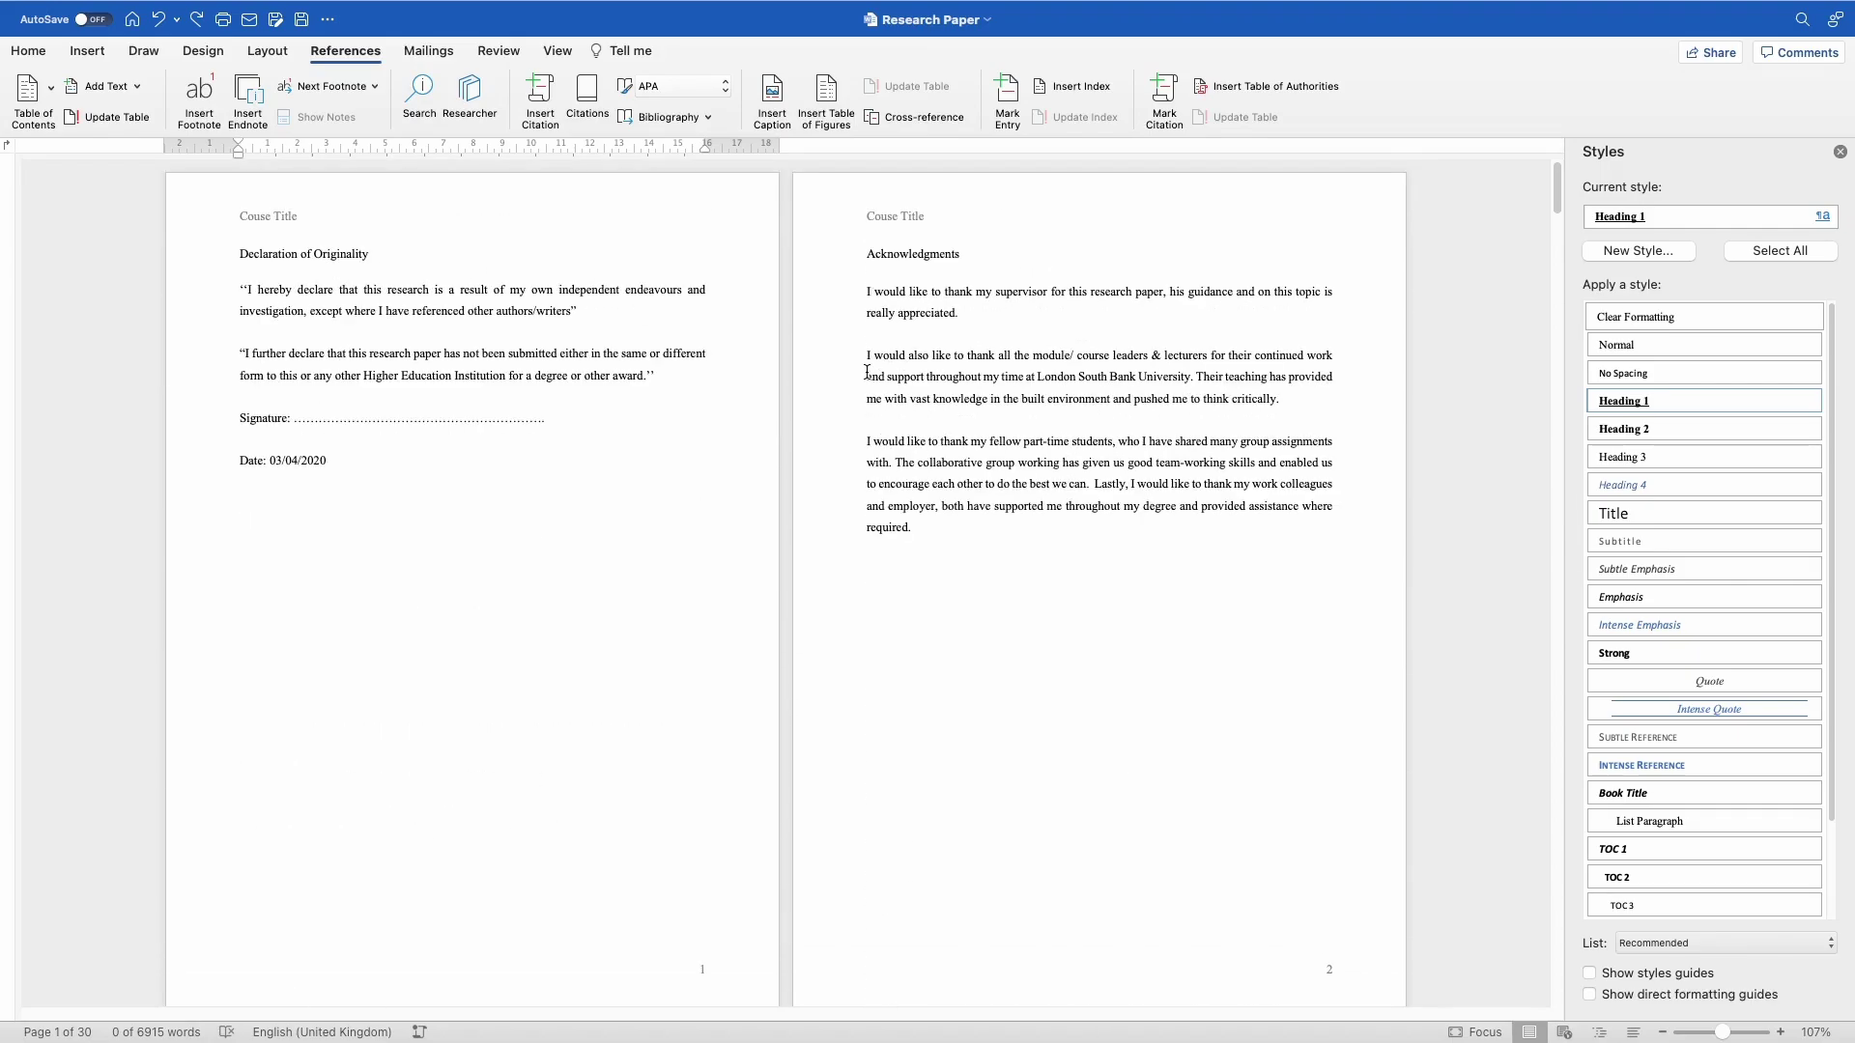
pyautogui.press('Return')
pyautogui.press('Return')
pyautogui.press('Return')
pyautogui.press('Return')
pyautogui.press('Return')
pyautogui.press('Return')
pyautogui.press('Return')
pyautogui.press('Return')
pyautogui.press('Return')
pyautogui.press('Return')
pyautogui.press('Return')
pyautogui.press('Return')
pyautogui.press('Return')
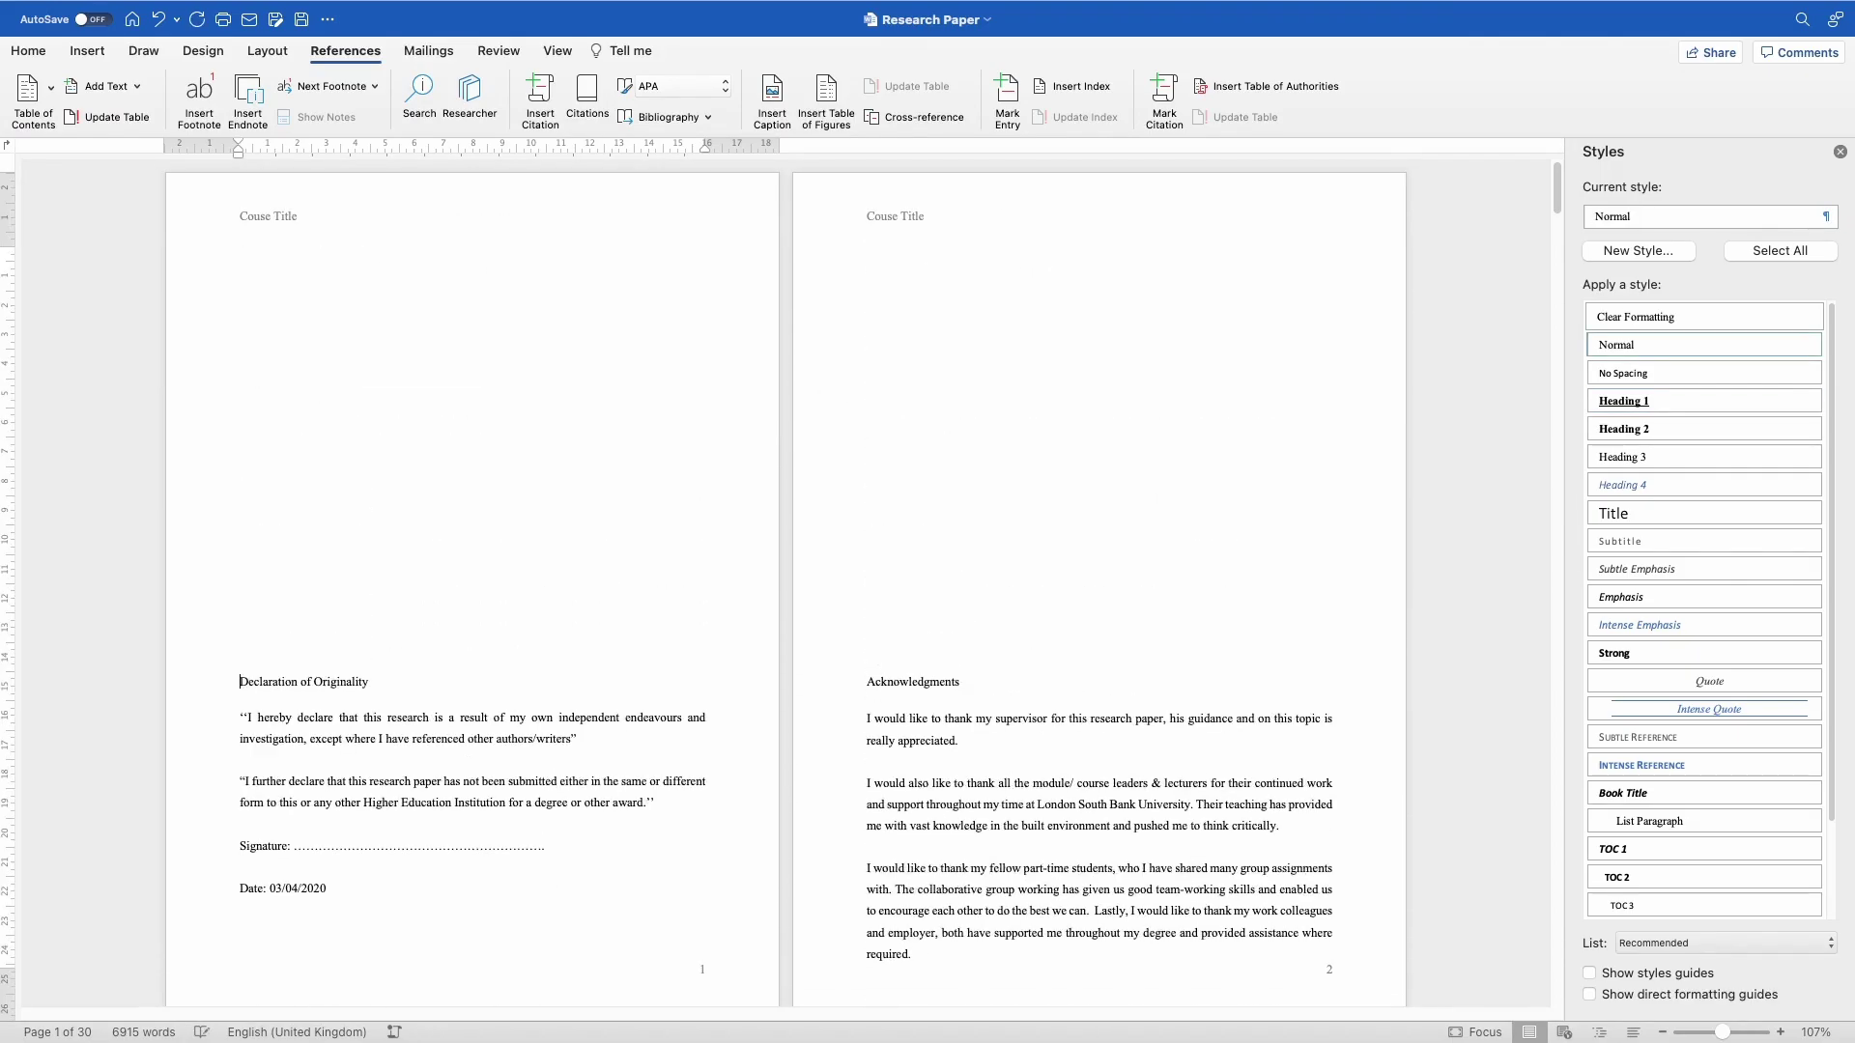
pyautogui.press('Return')
pyautogui.press('Return')
pyautogui.press('Return')
pyautogui.press('Return')
pyautogui.press('Return')
pyautogui.press('Return')
pyautogui.press('super+Home')
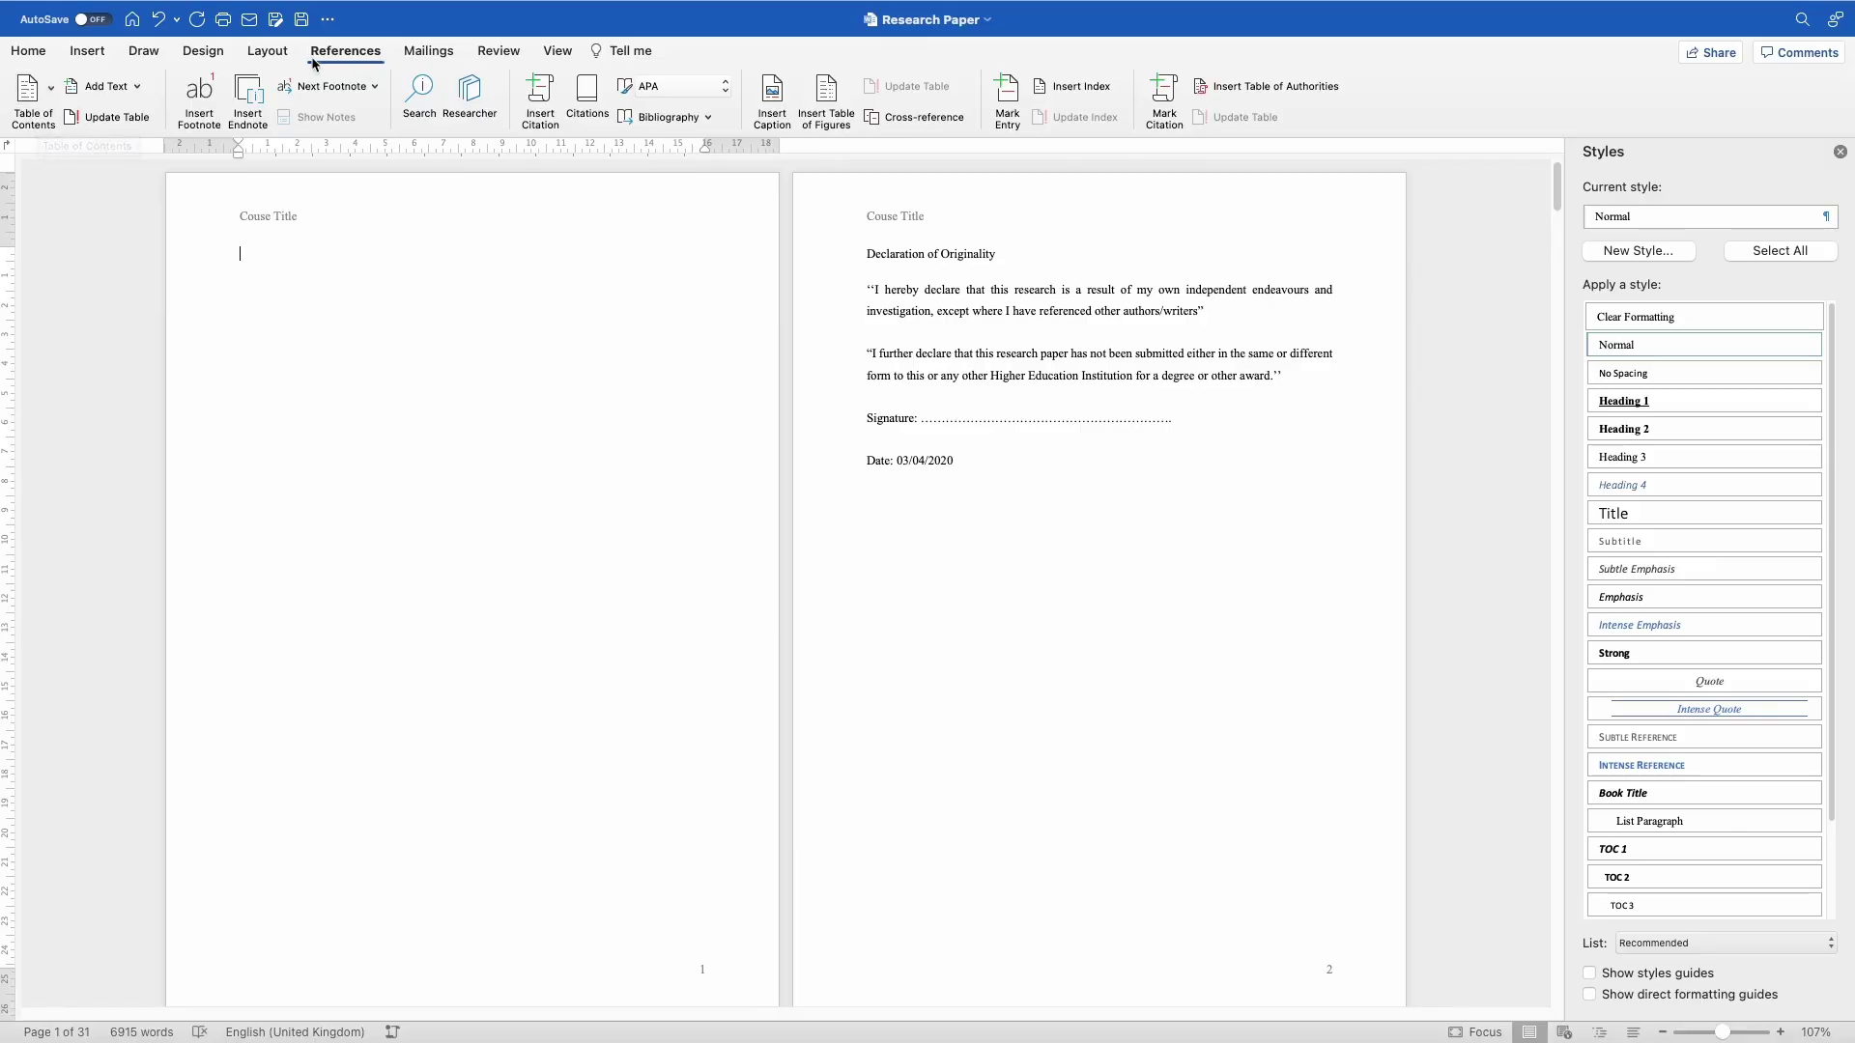
pyautogui.click(48, 95)
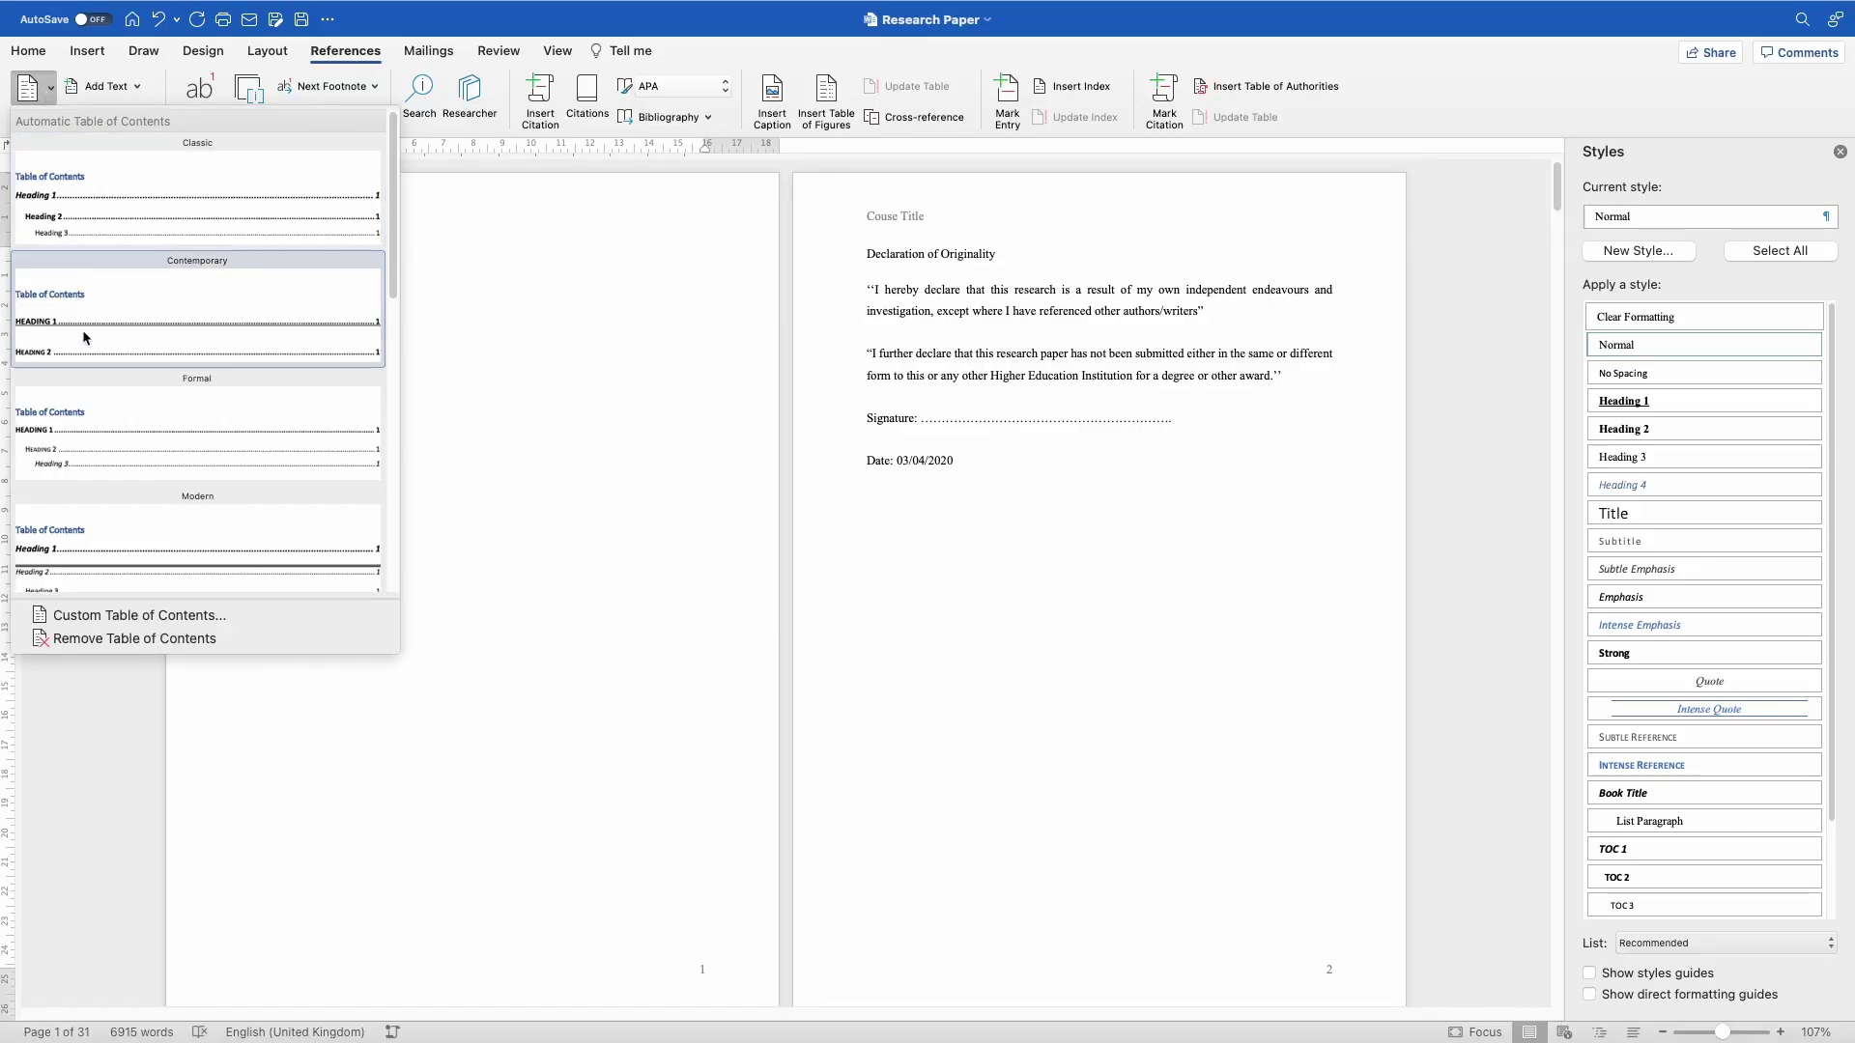
pyautogui.click(162, 197)
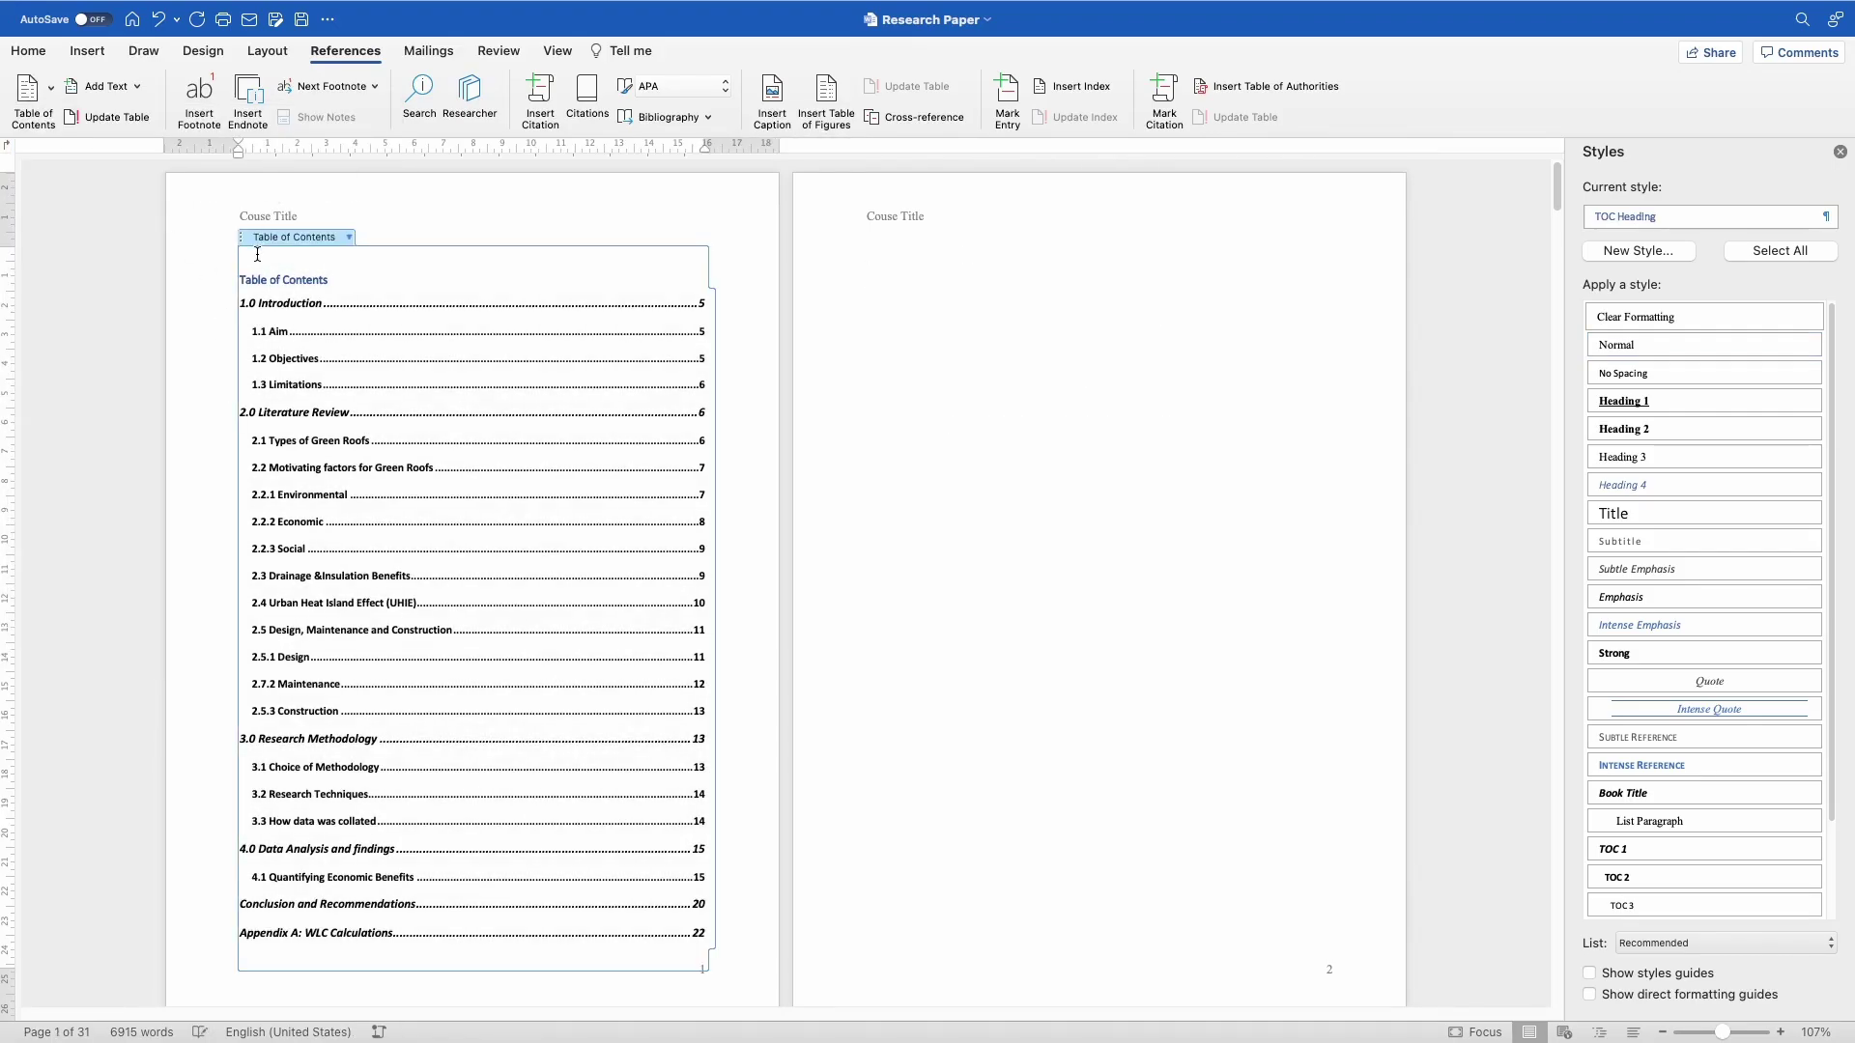
# Insert a built-in cover page design from the Cover Page gallery ahead of the contents
pyautogui.click(87, 51)
pyautogui.click(39, 92)
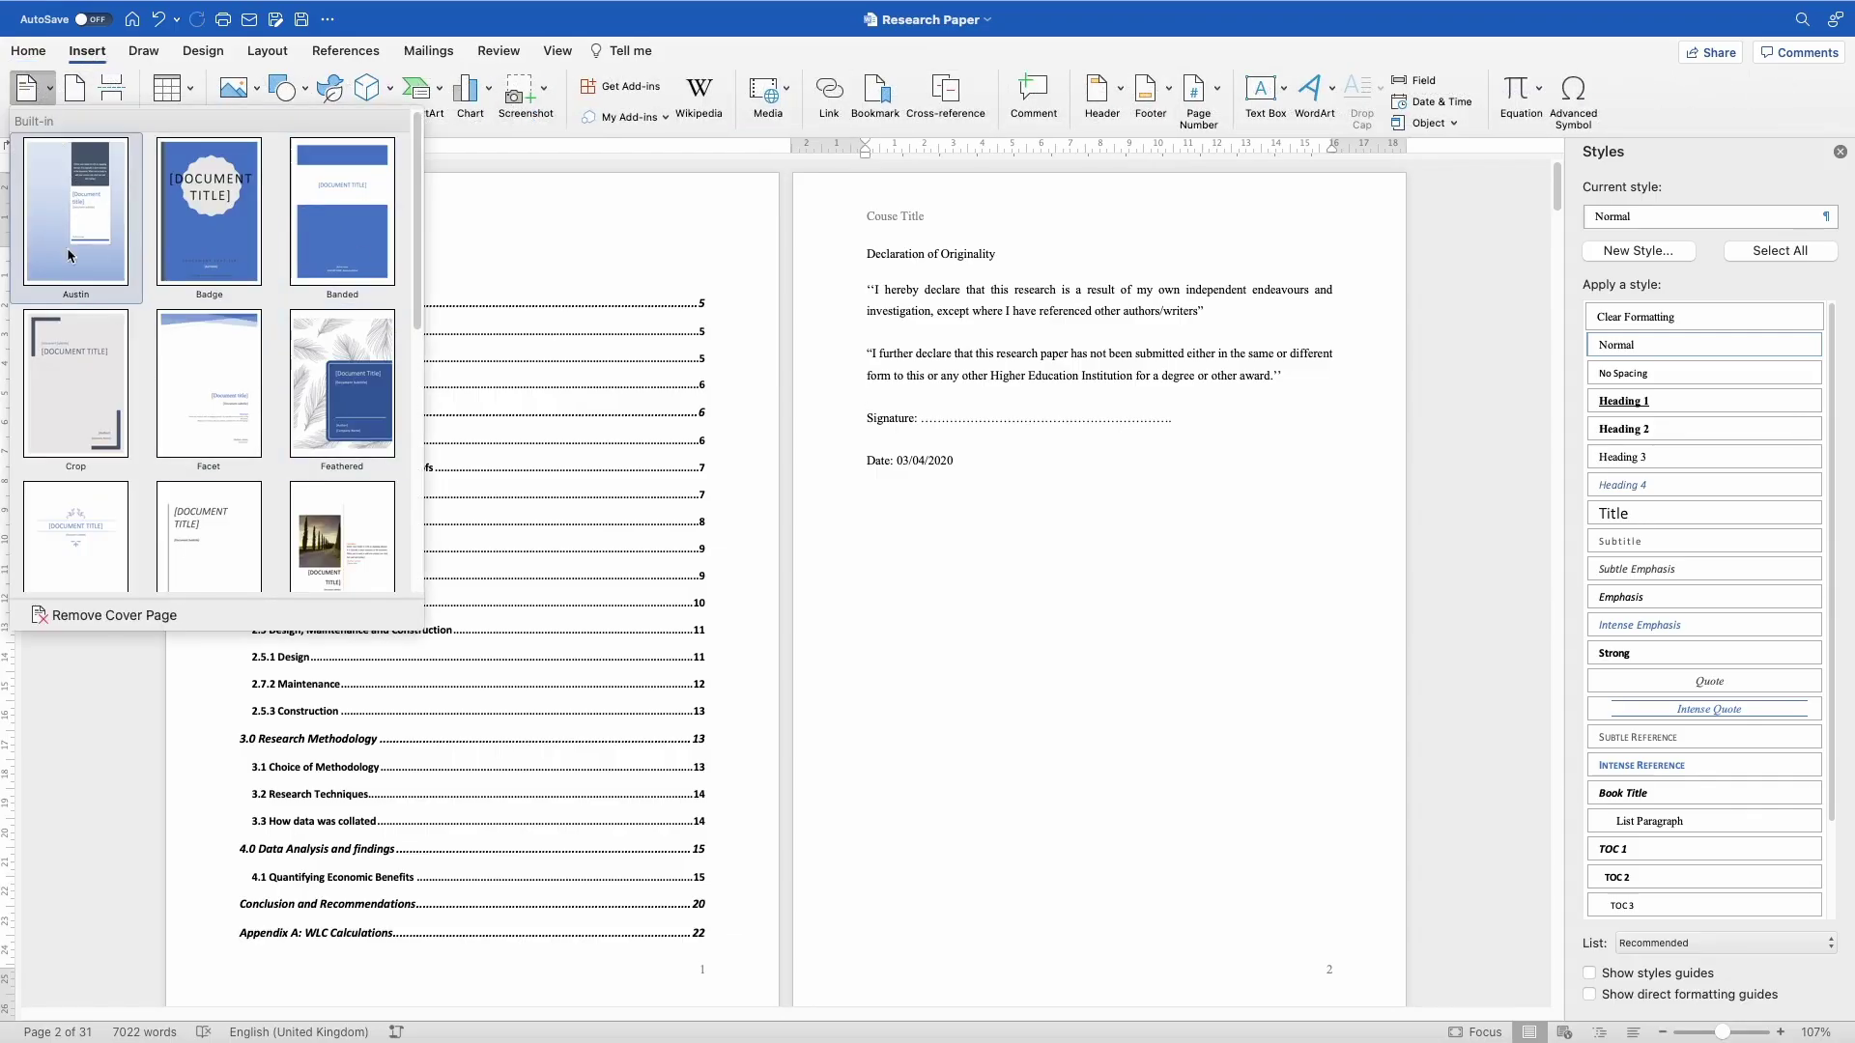
pyautogui.scroll(-1, 221, 292)
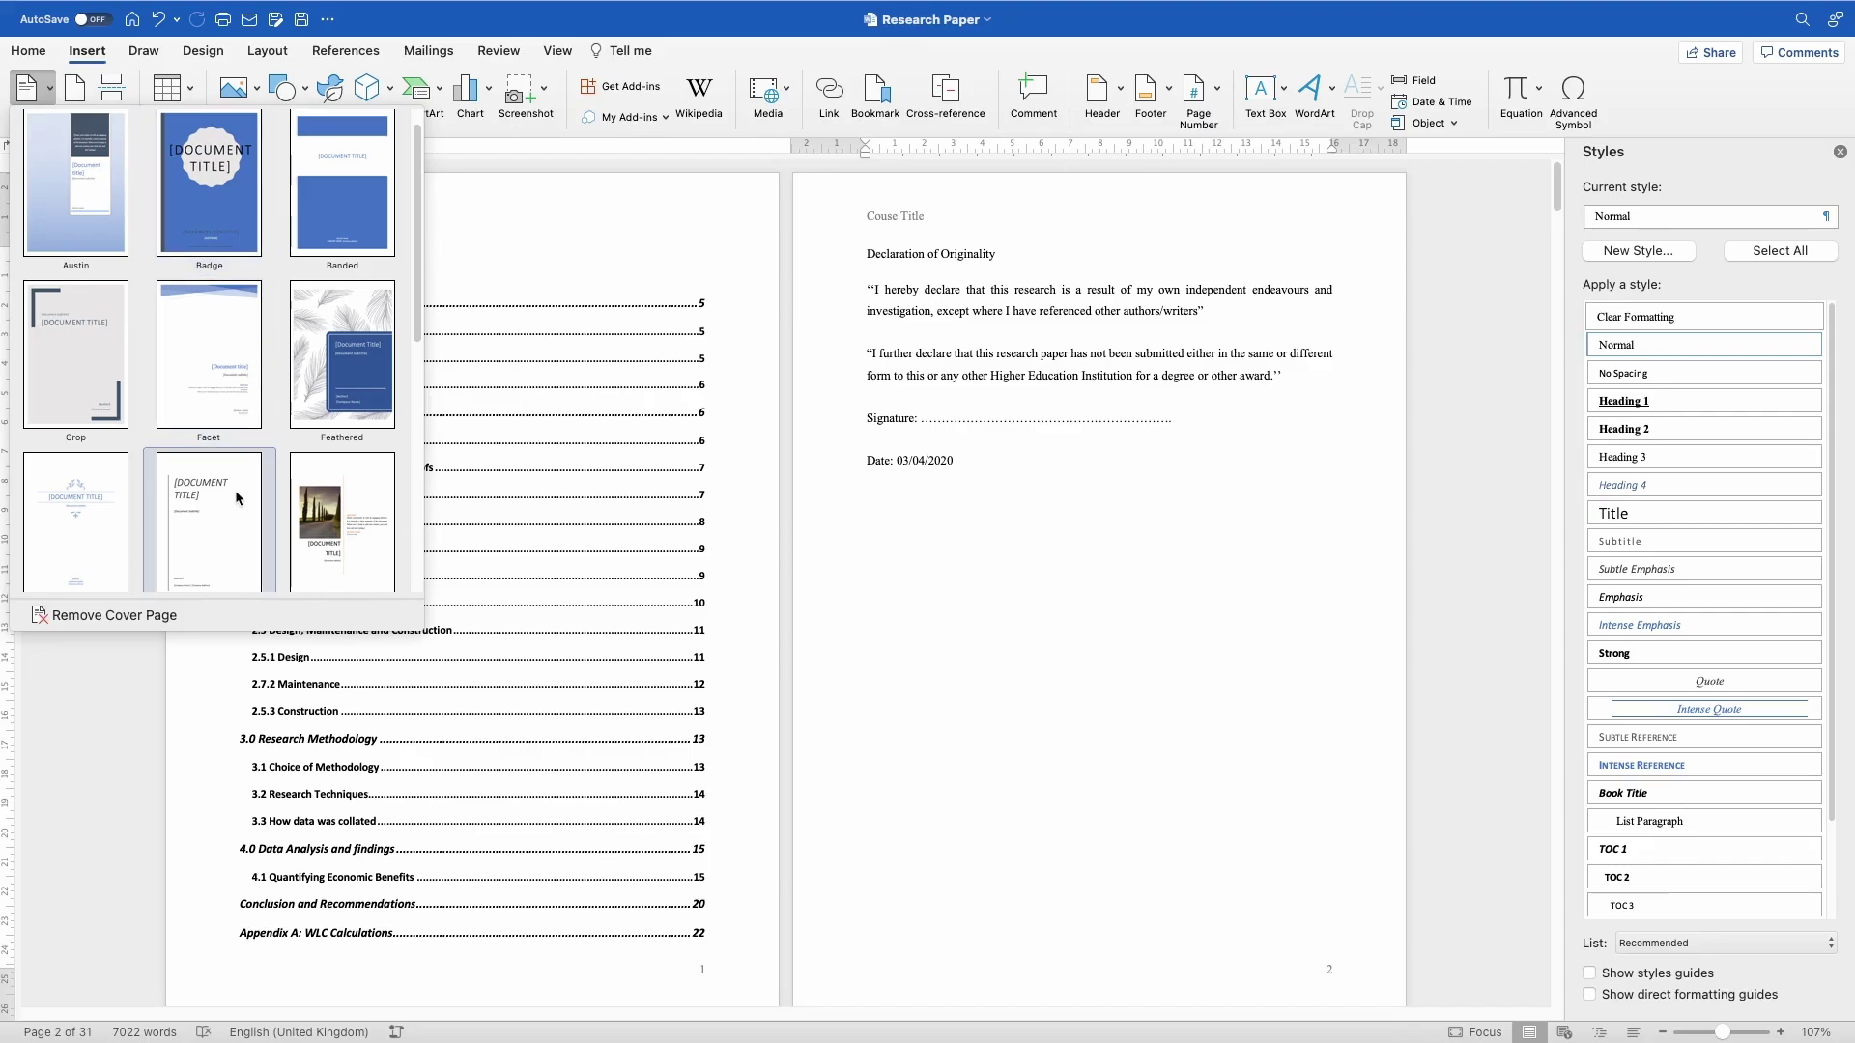
pyautogui.click(184, 514)
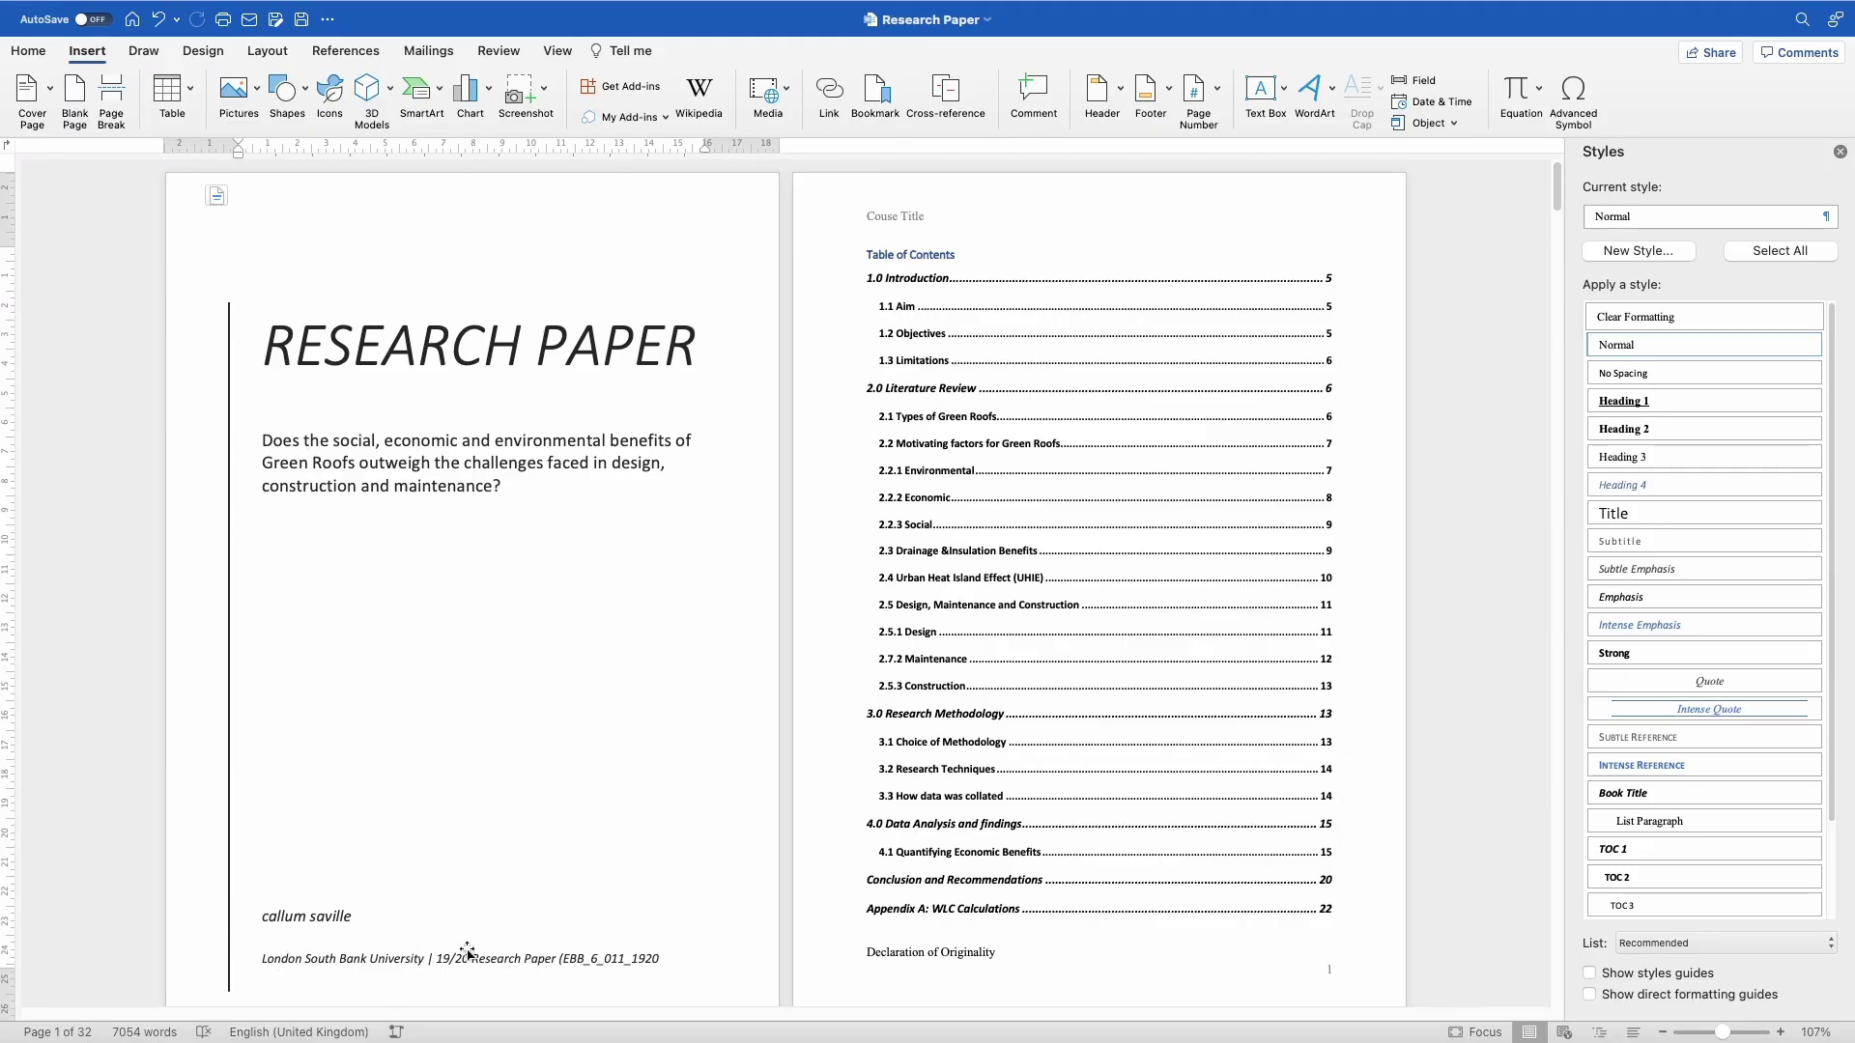
pyautogui.scroll(-1, 612, 978)
pyautogui.scroll(-3, 611, 977)
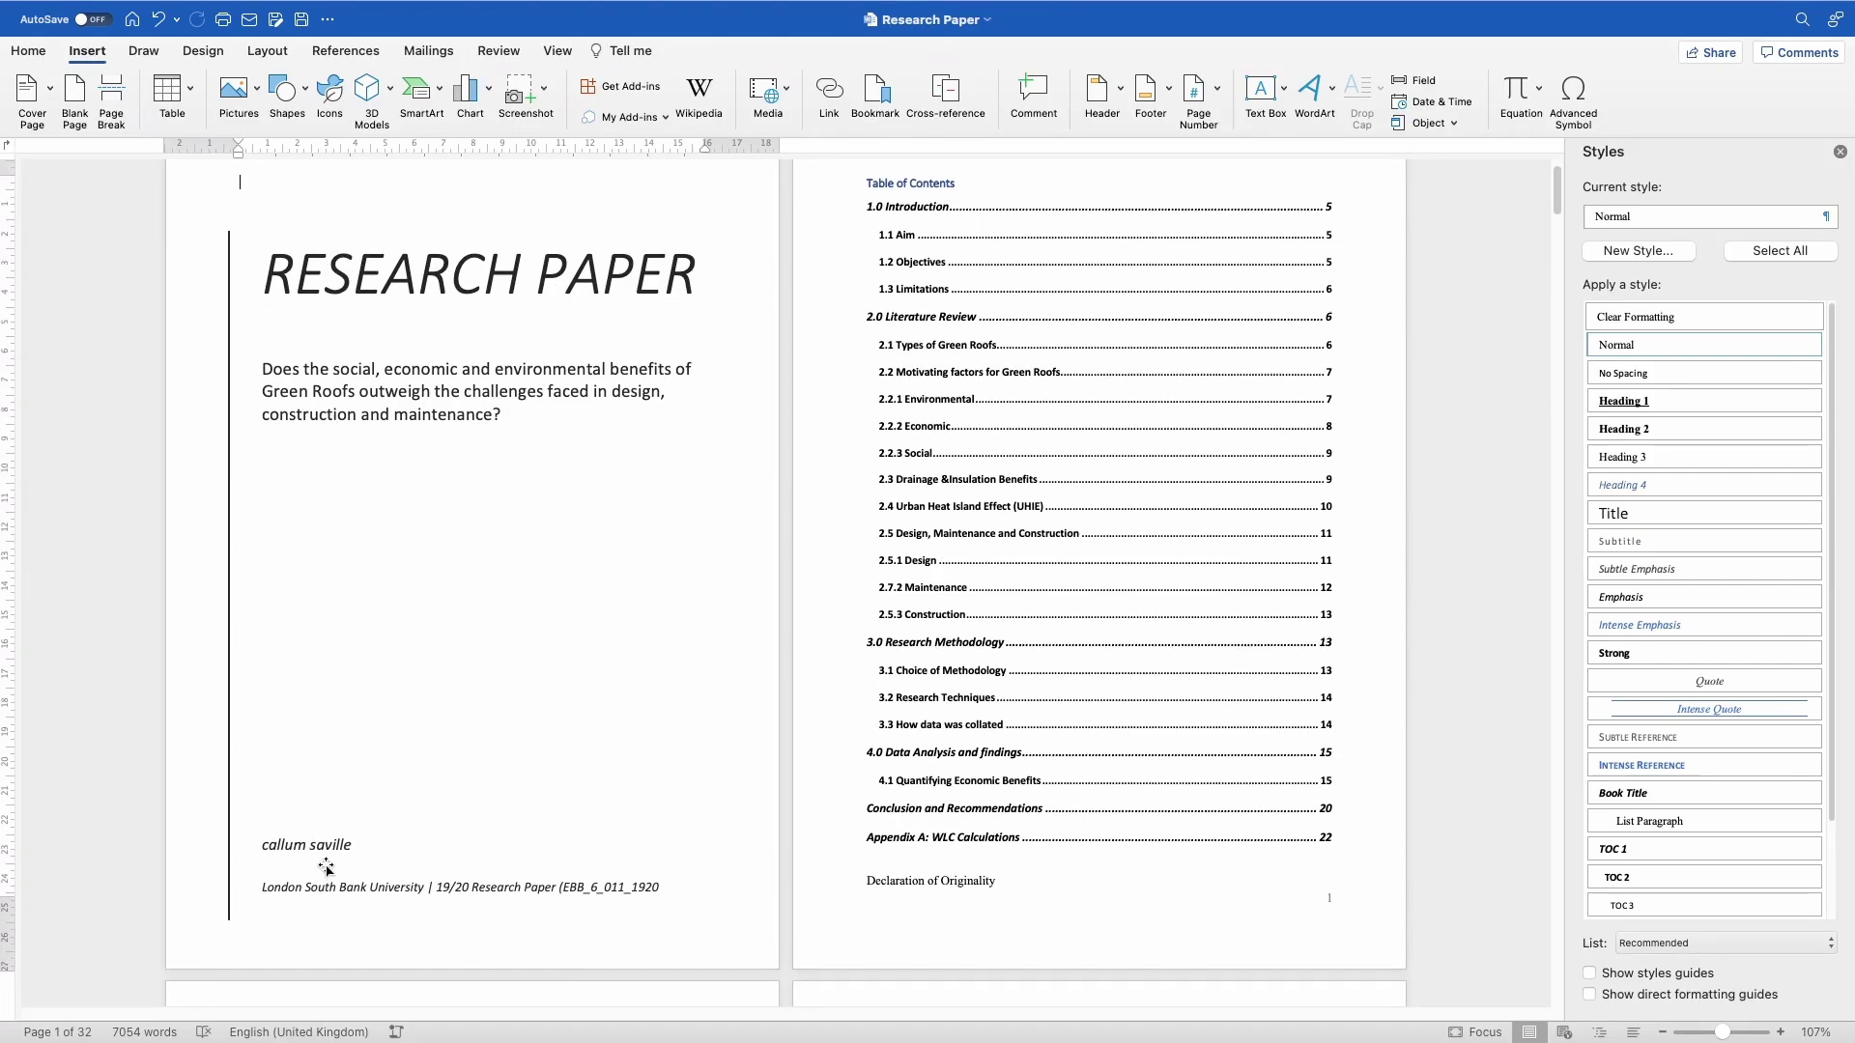
pyautogui.scroll(-20, 327, 867)
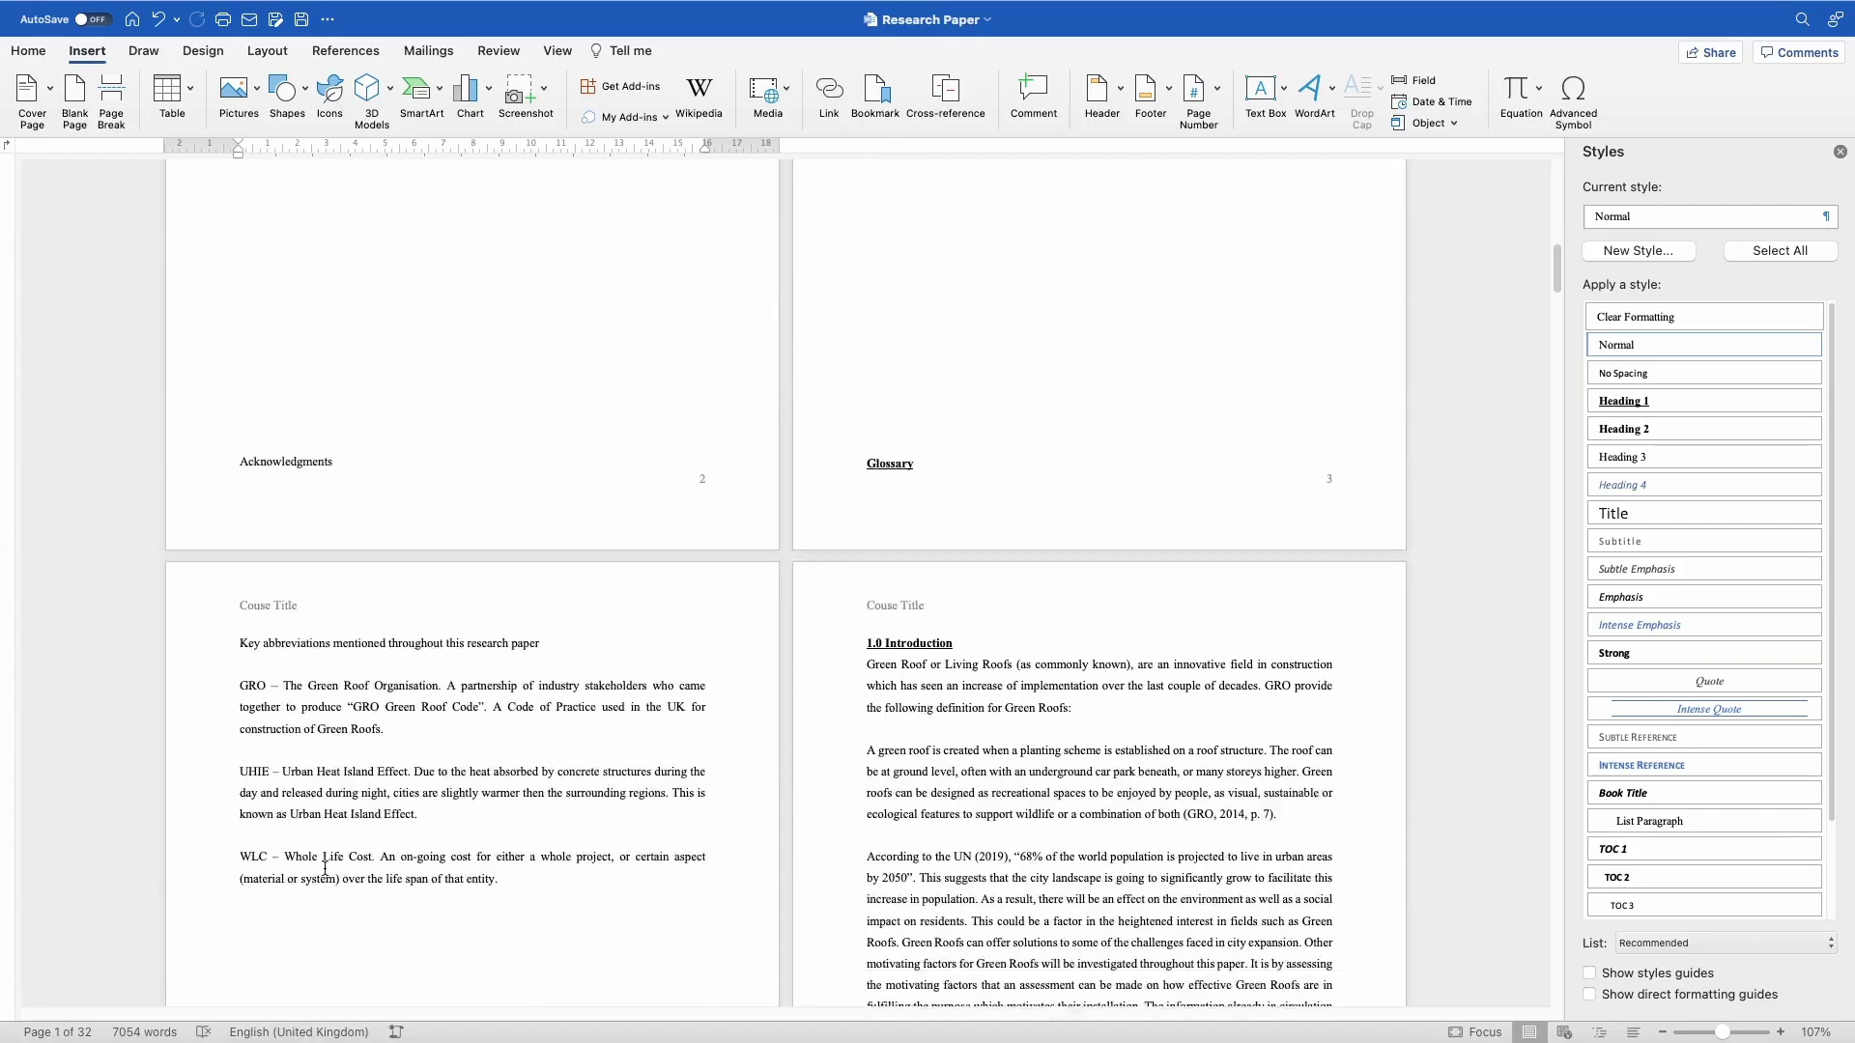
pyautogui.scroll(-5, 326, 867)
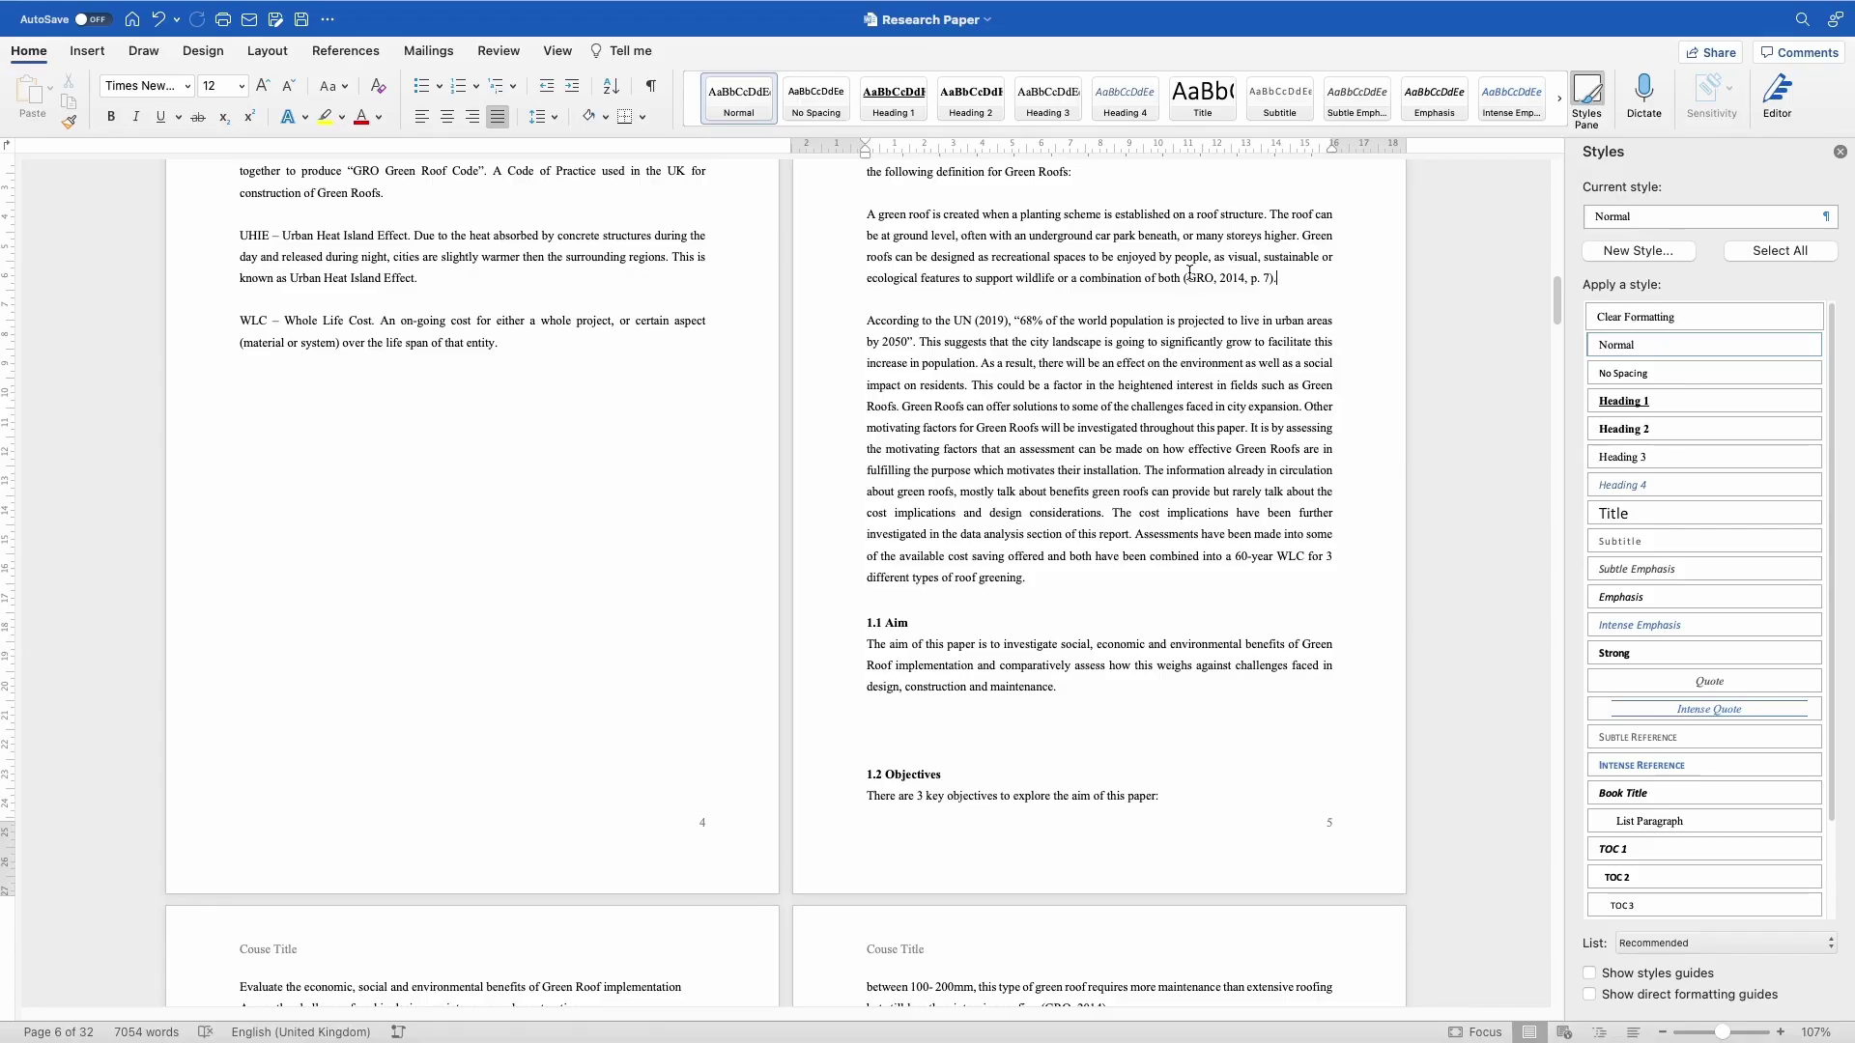
# Insert a citation after the GRO 2014 definition by creating a new source with title, city and publisher
pyautogui.click(331, 60)
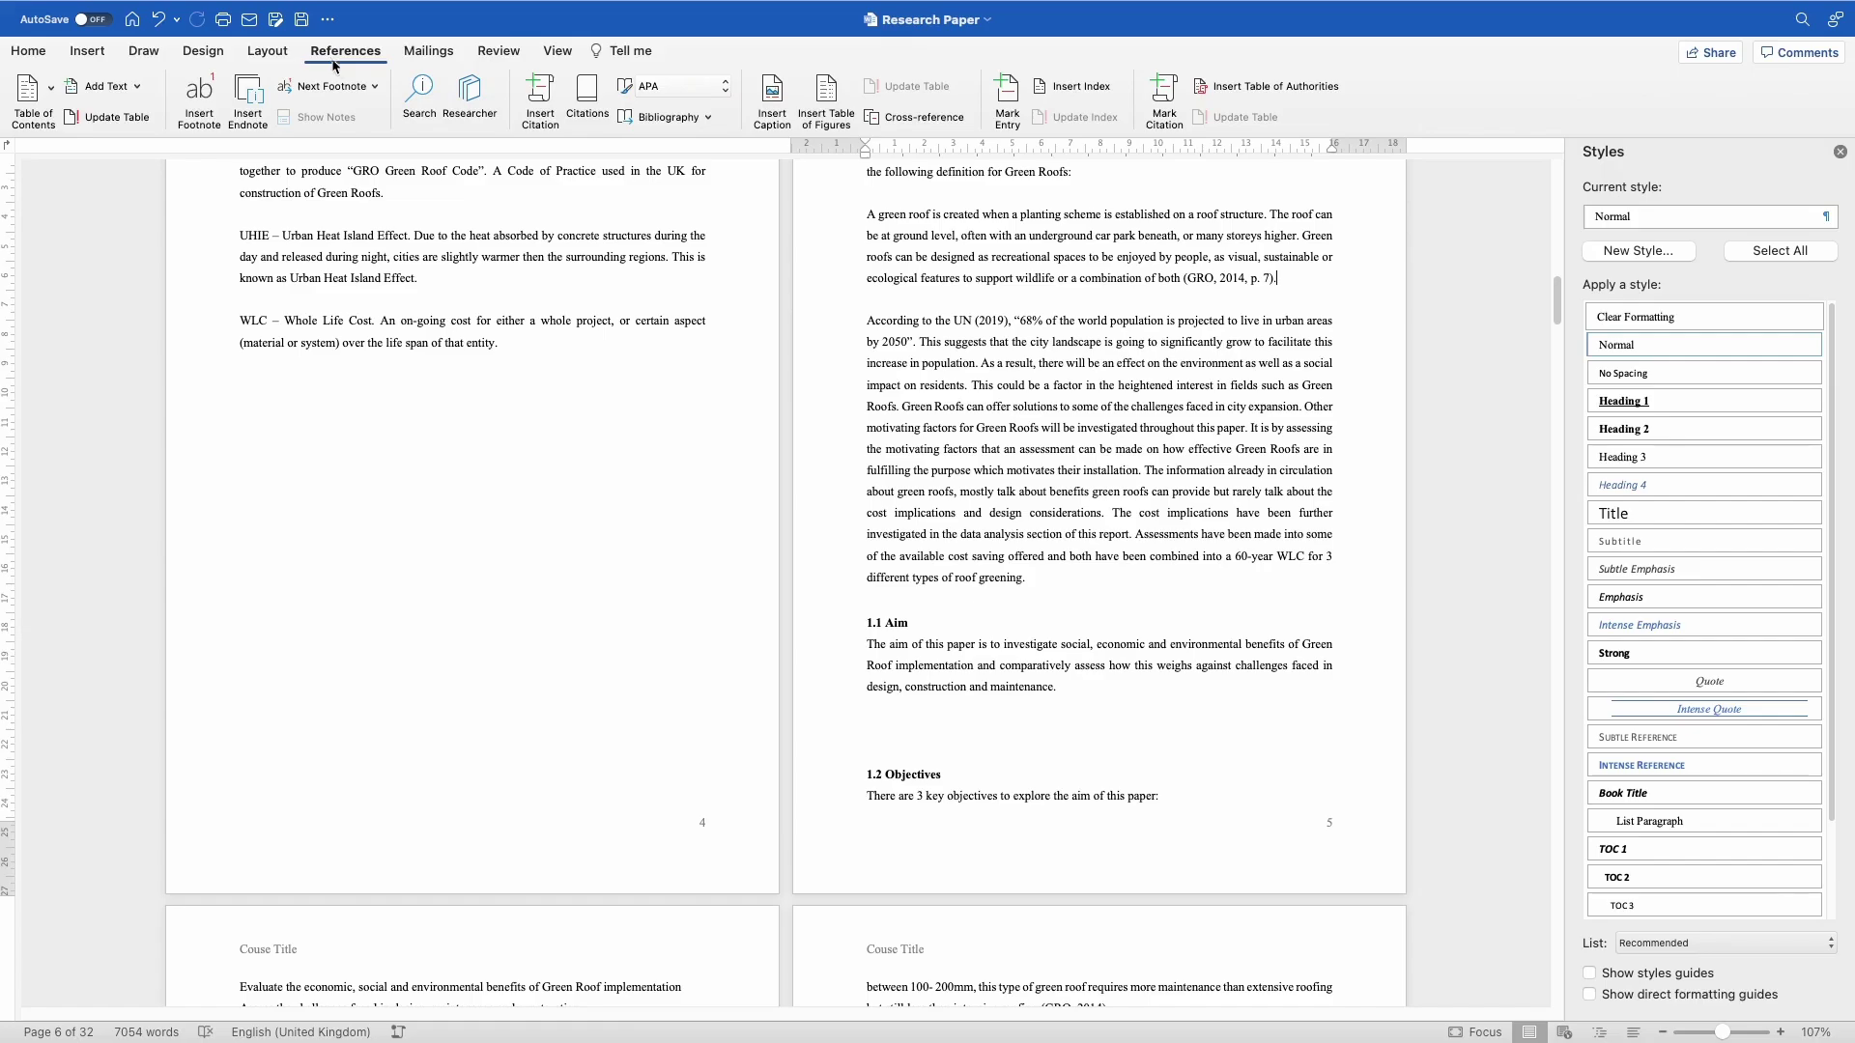
pyautogui.click(541, 97)
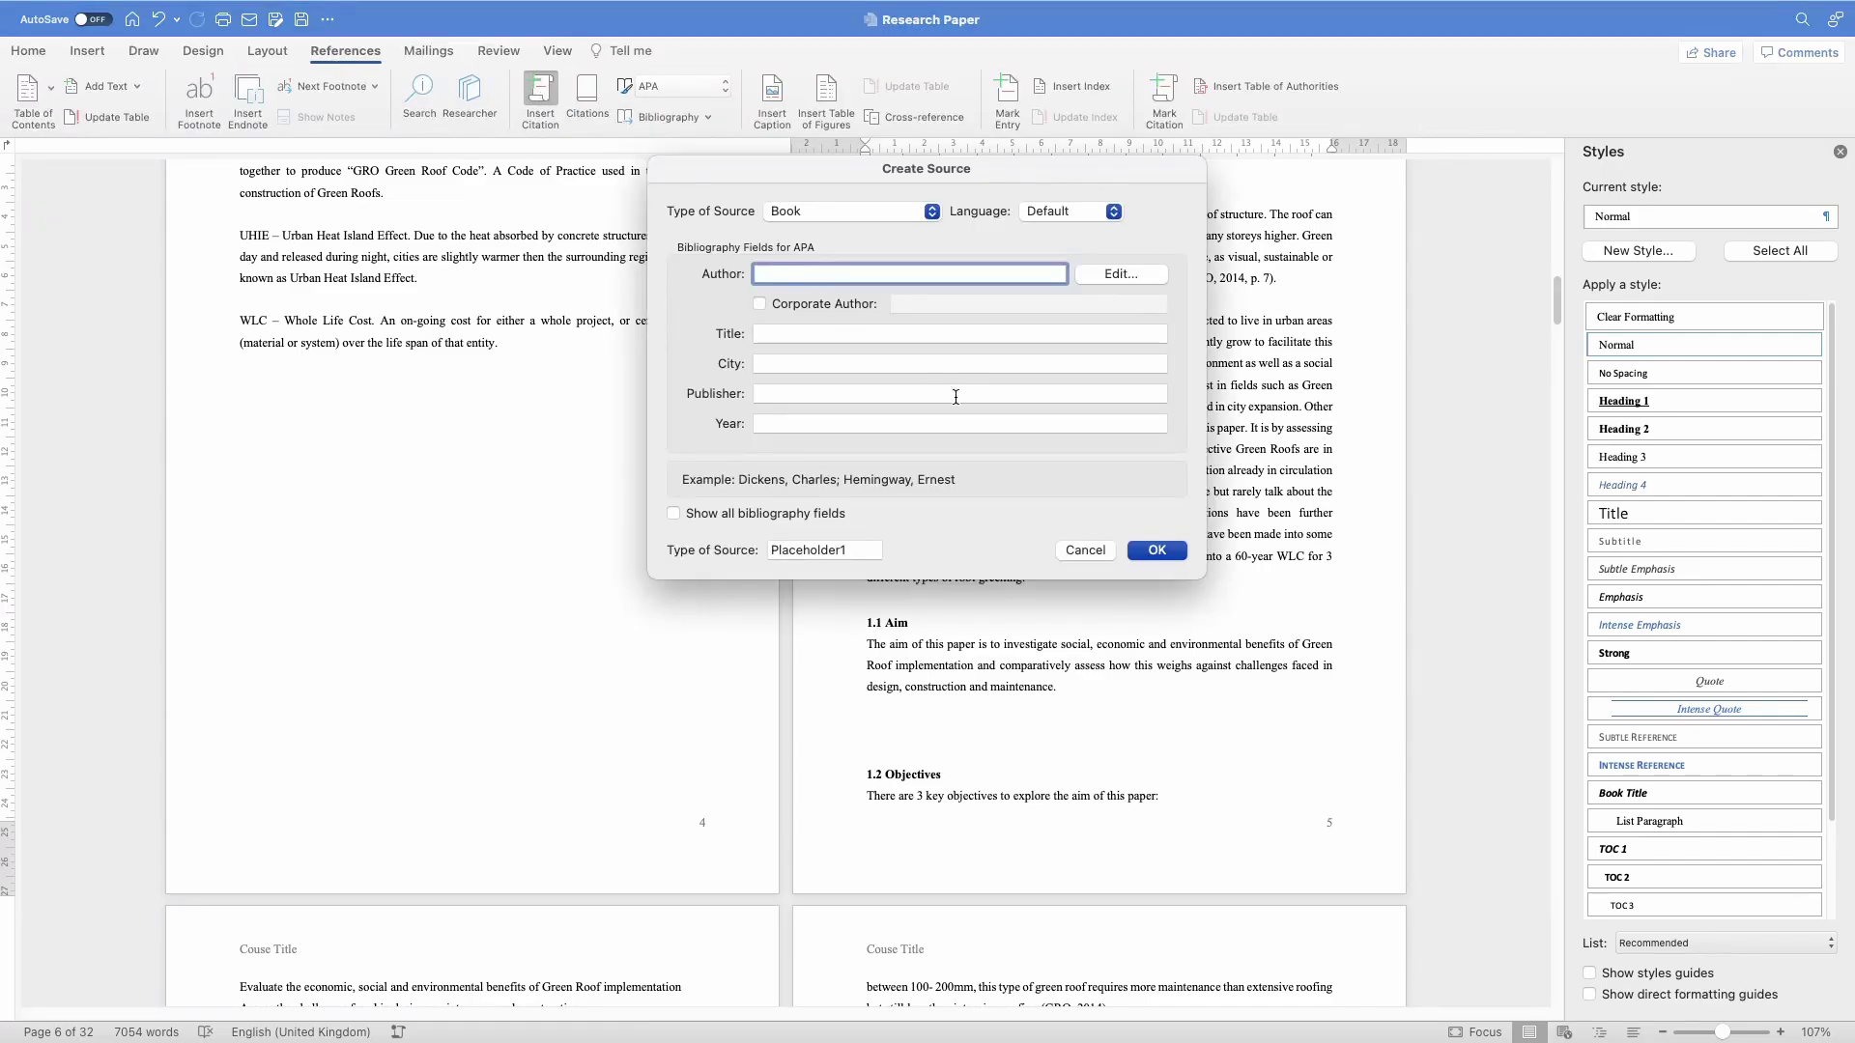
pyautogui.click(858, 334)
pyautogui.click(841, 363)
pyautogui.click(802, 393)
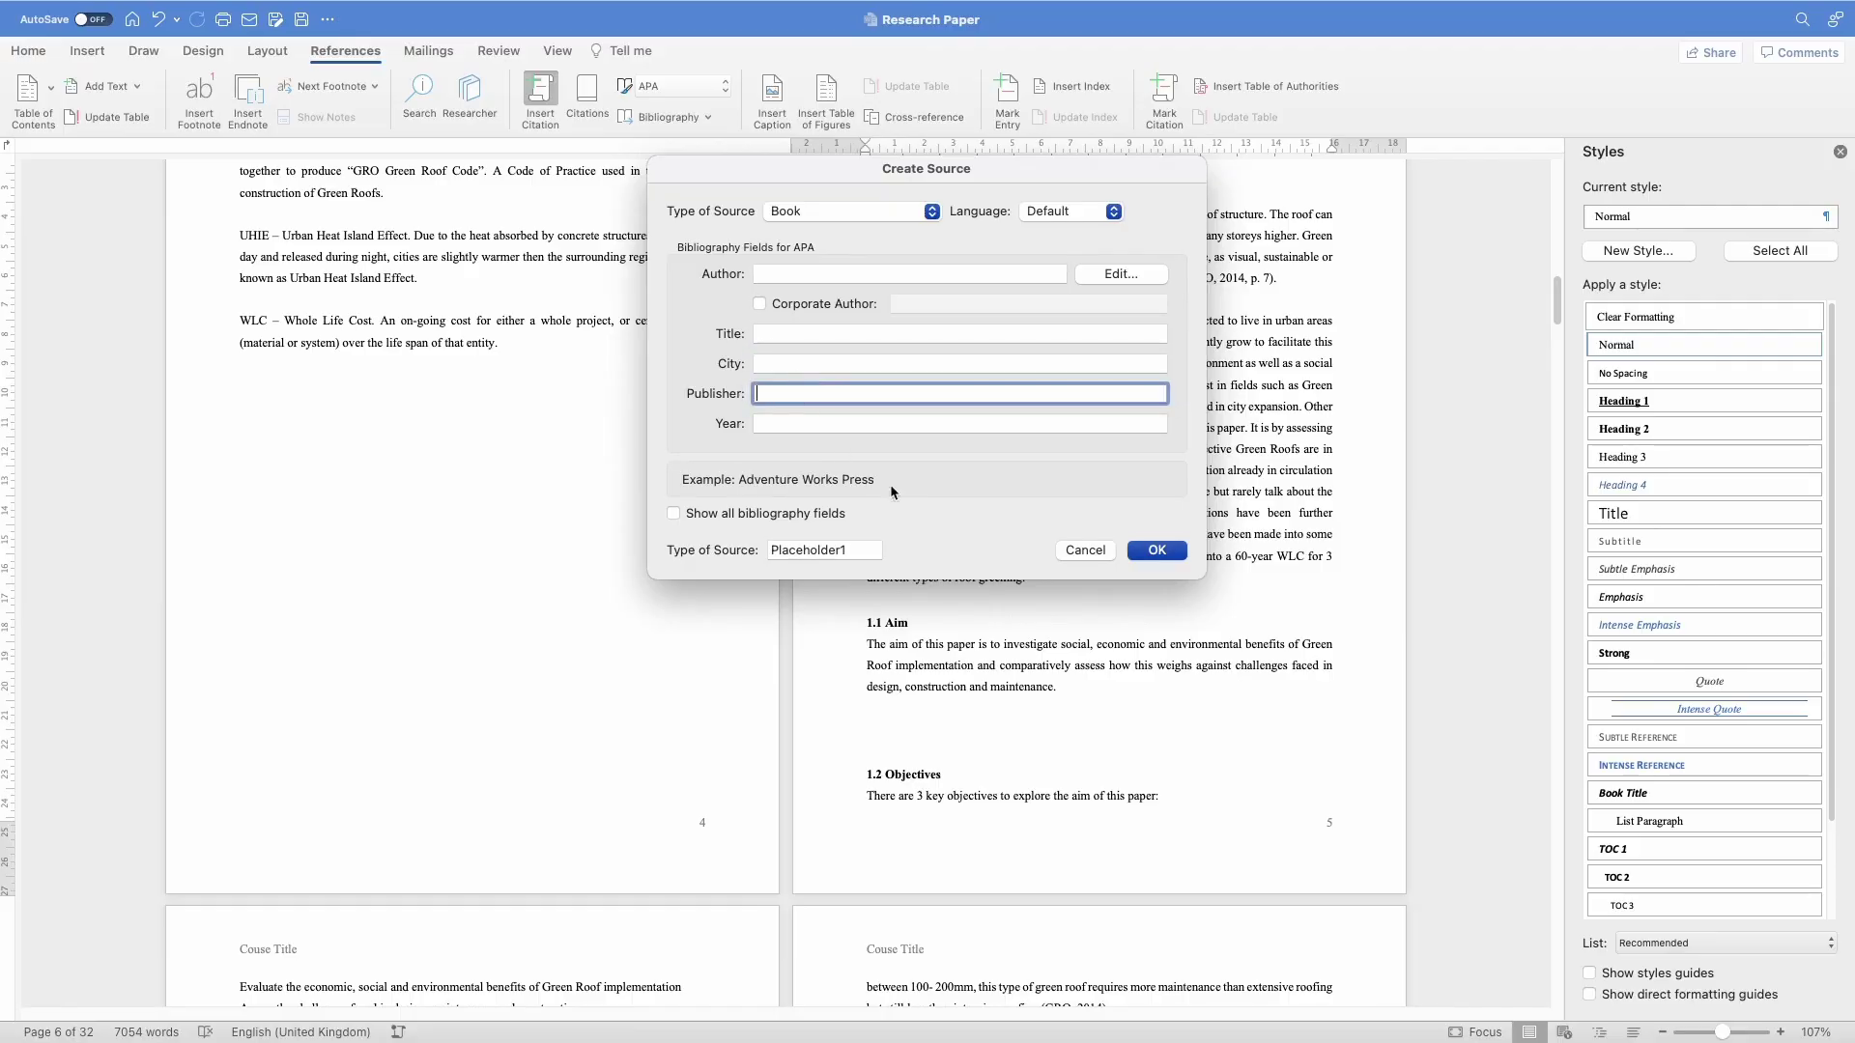
pyautogui.click(1156, 550)
# Insert the built-in Bibliography list
pyautogui.click(670, 116)
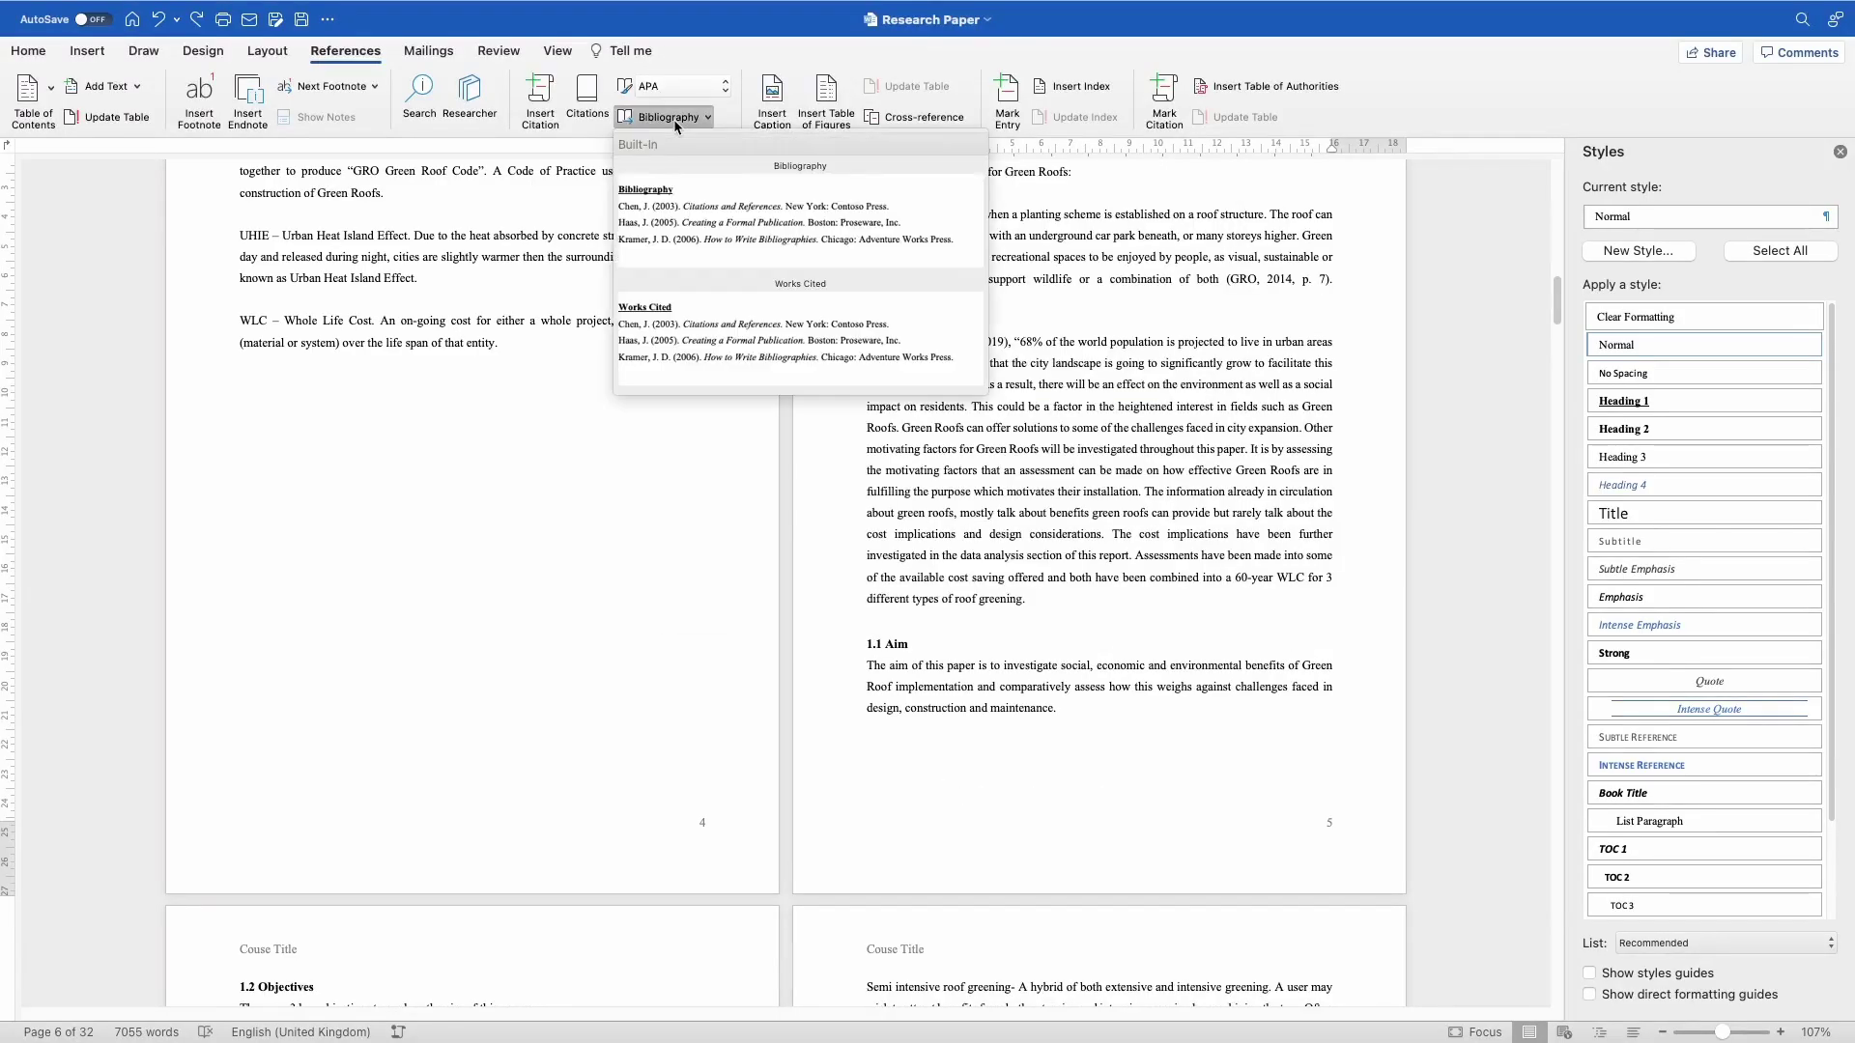
pyautogui.click(716, 231)
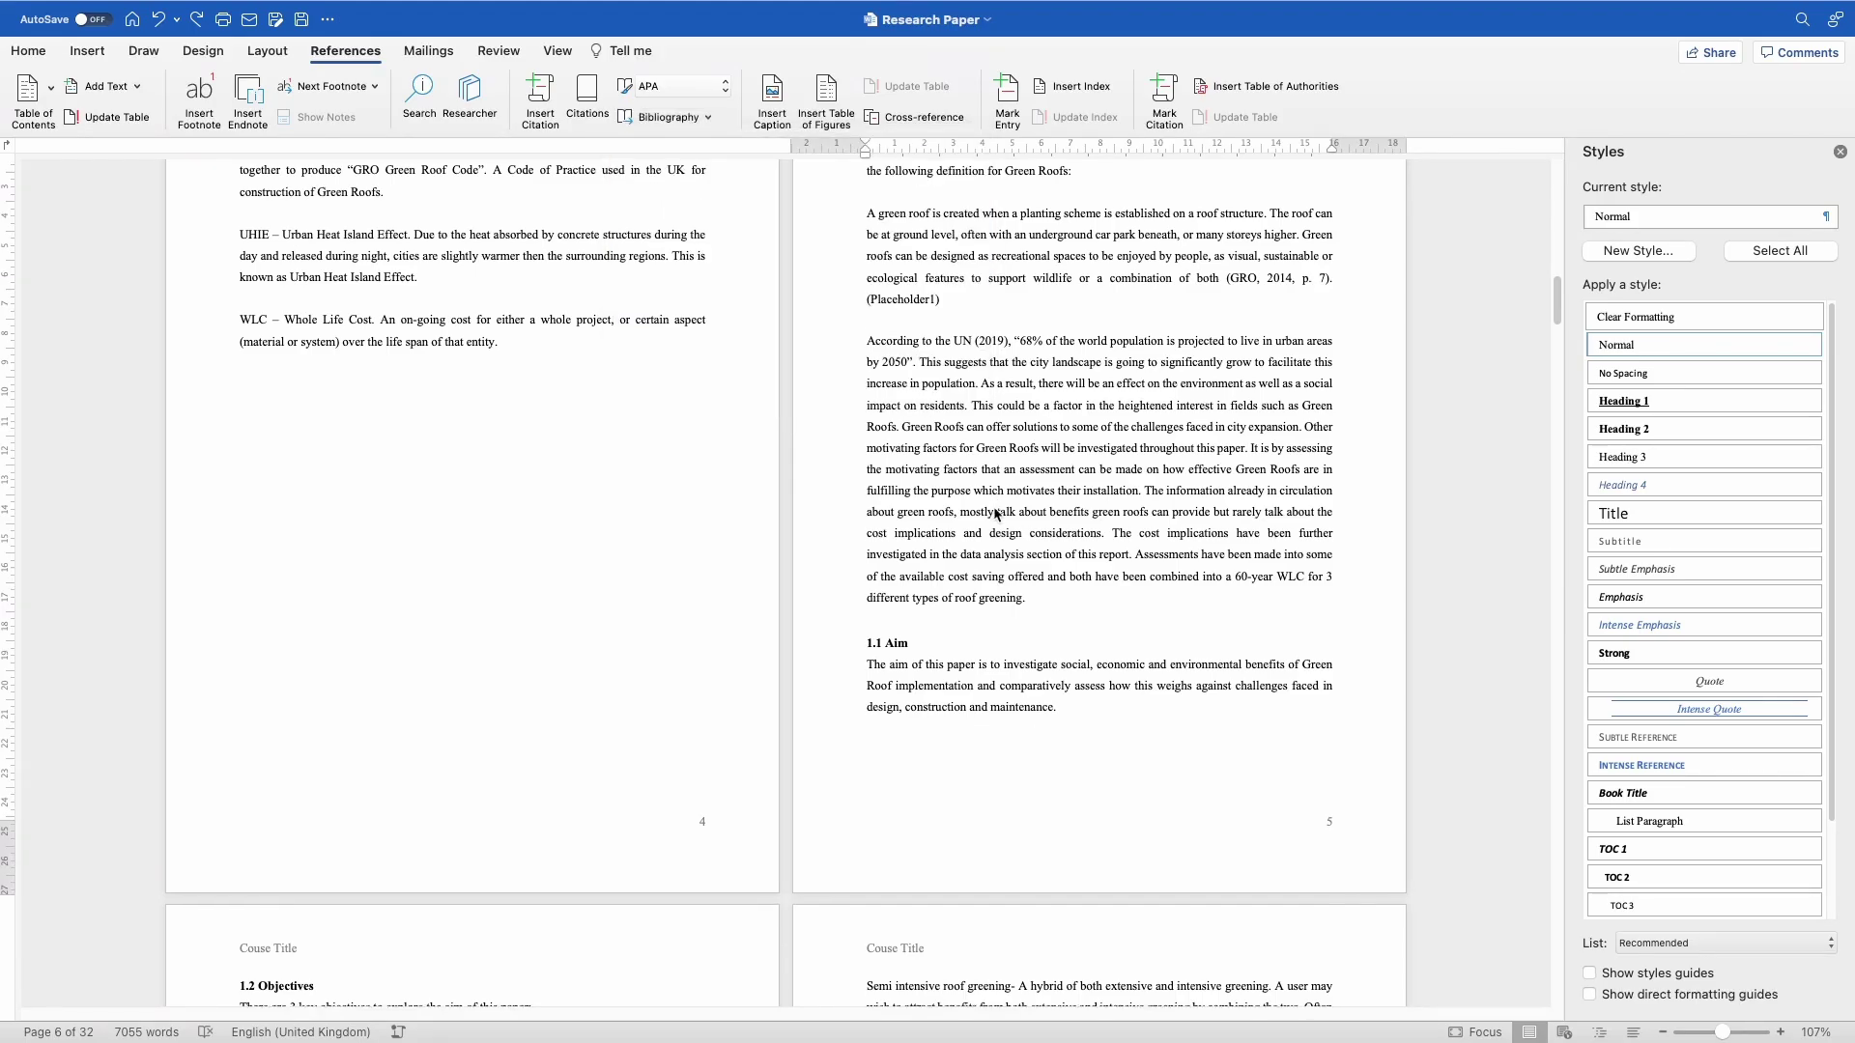
pyautogui.scroll(-5, 984, 509)
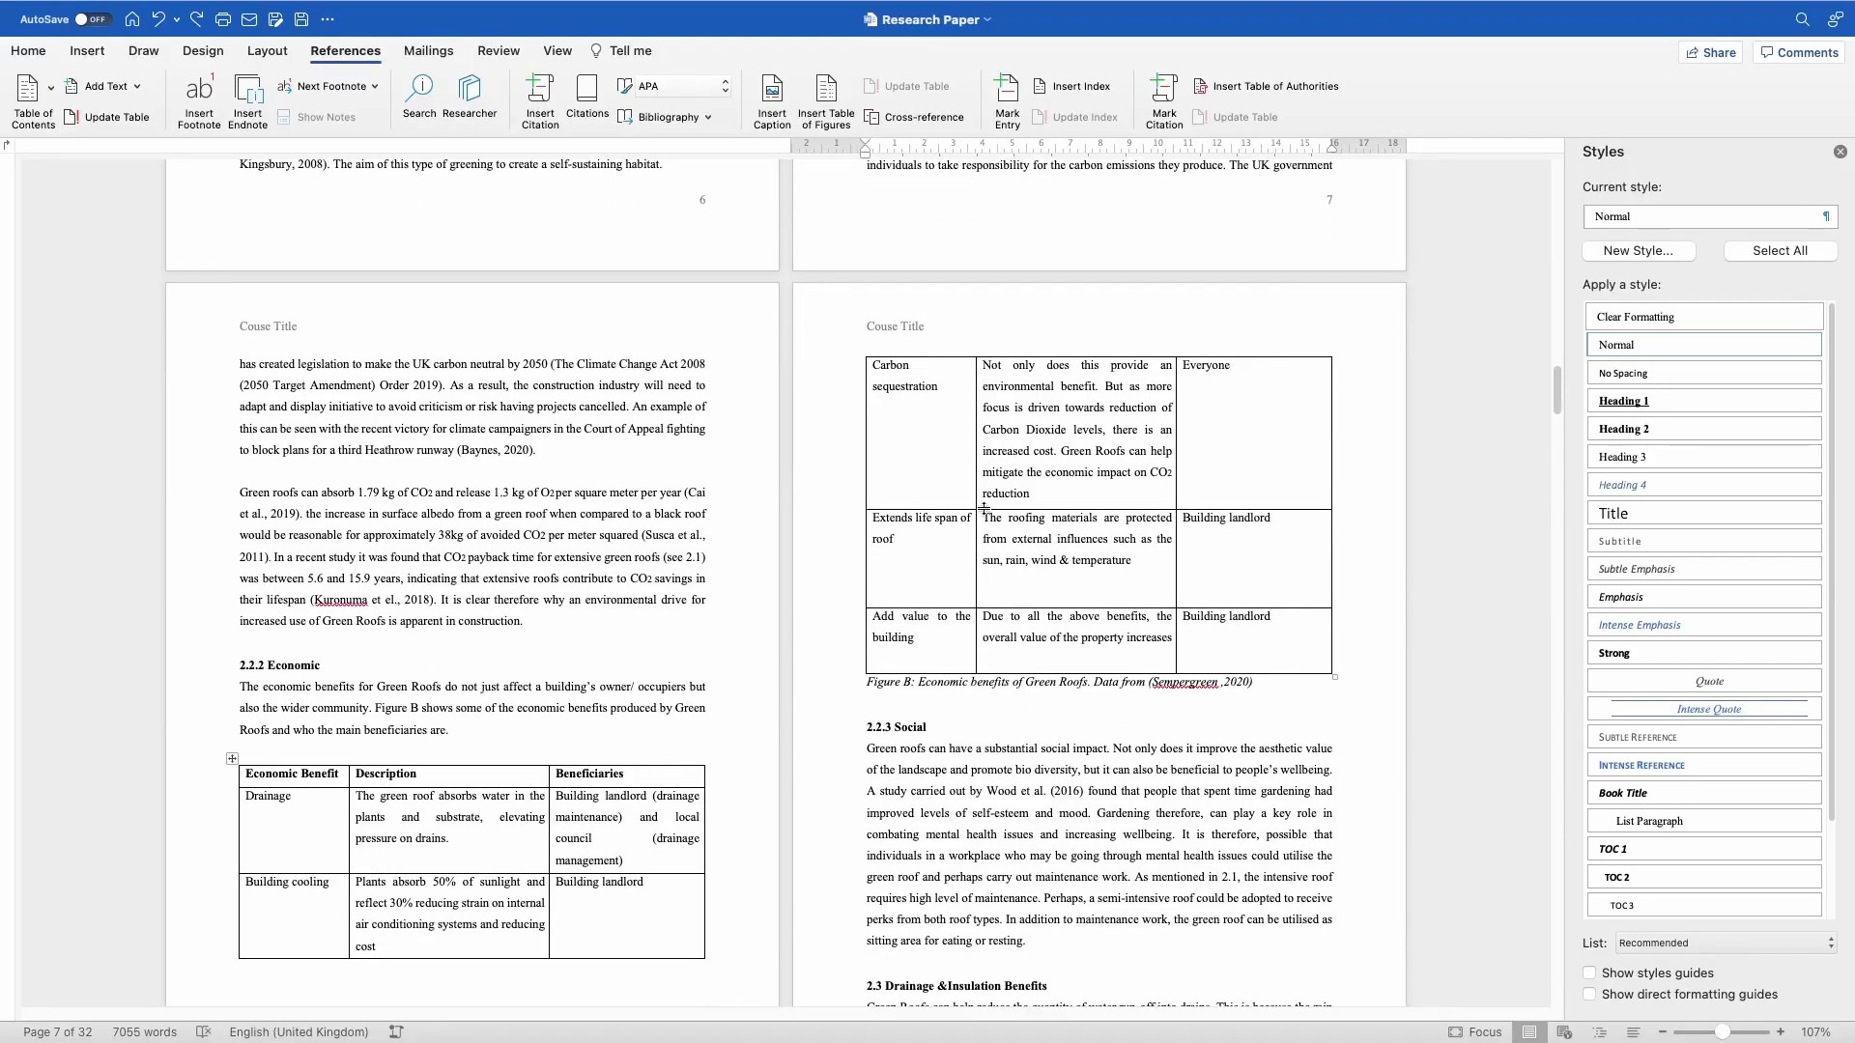